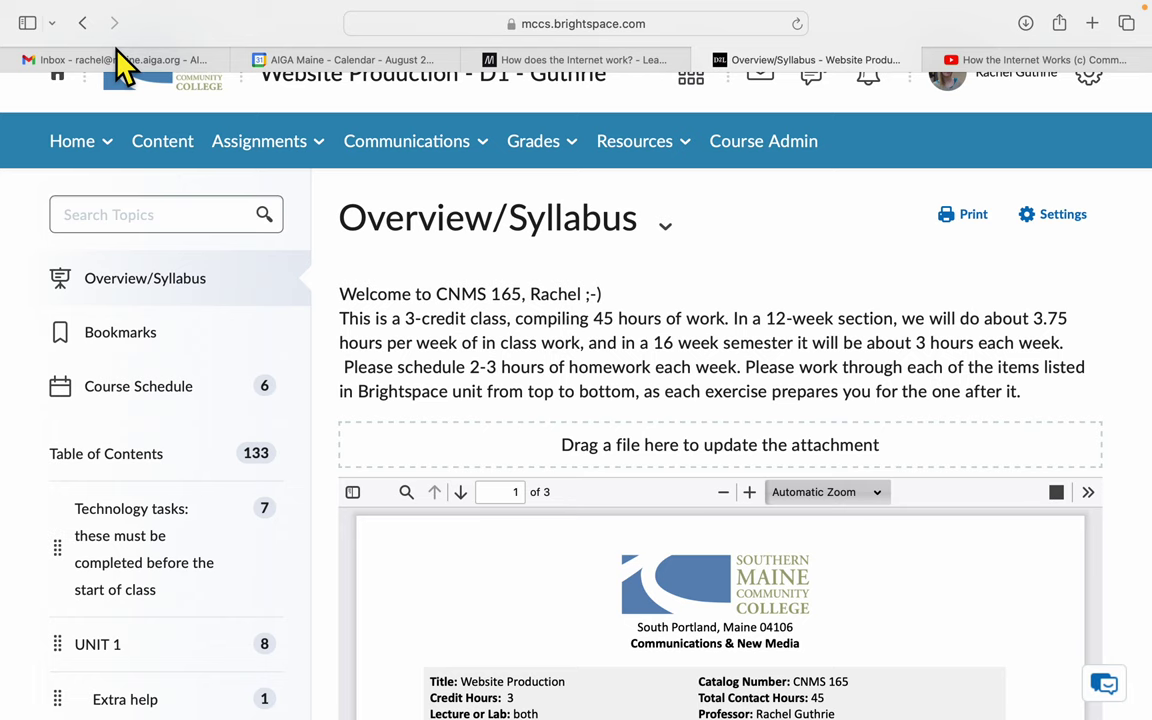
Review the Overview/Syllabus page, reading the embedded syllabus through to its supplies and grading sections.
scroll(167, 273, down, 1)
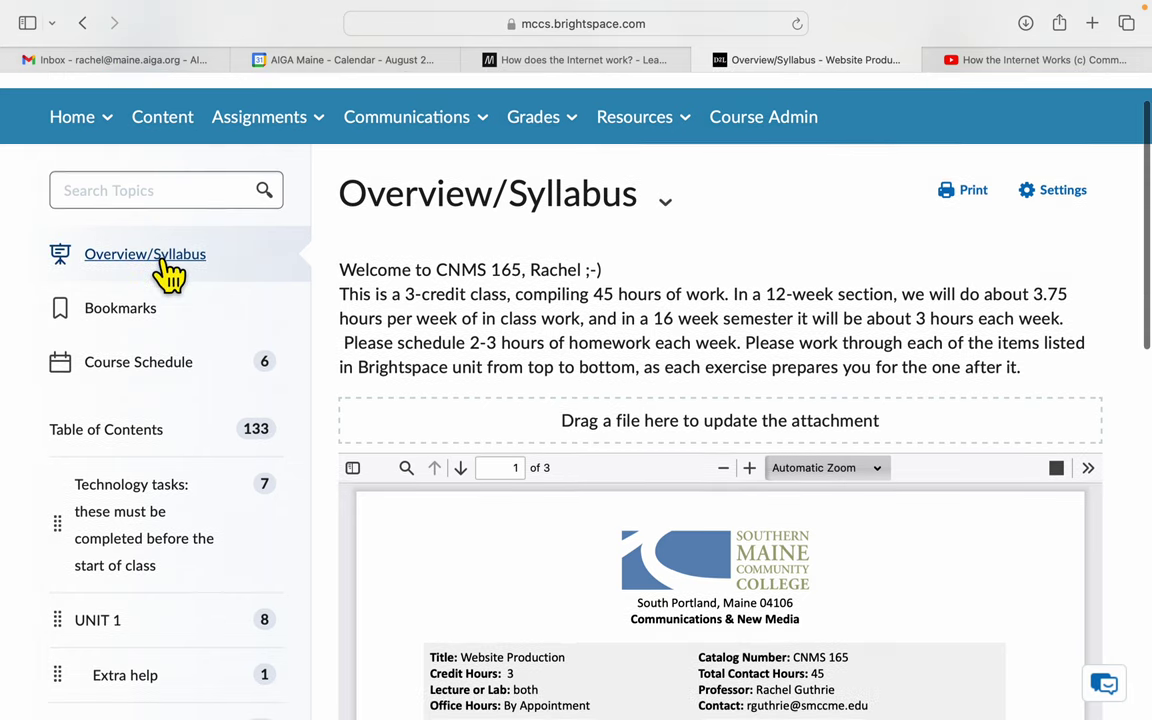
scroll(170, 273, down, 3)
scroll(170, 273, up, 2)
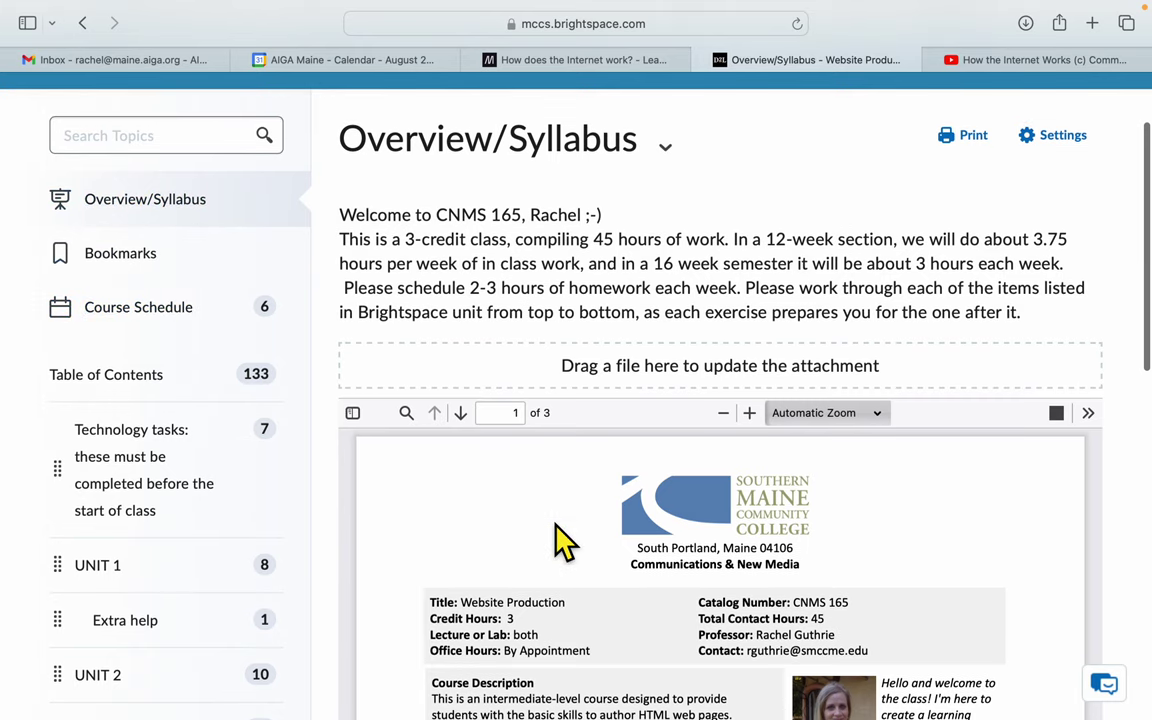
scroll(560, 535, down, 8)
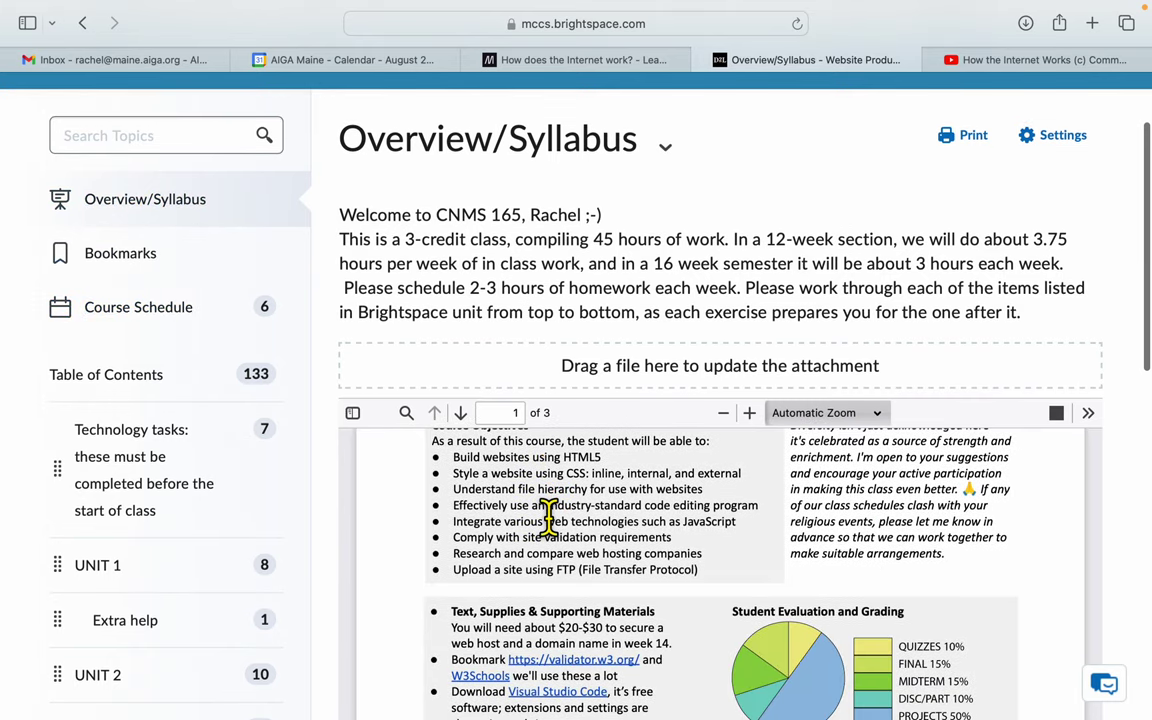
scroll(548, 517, down, 3)
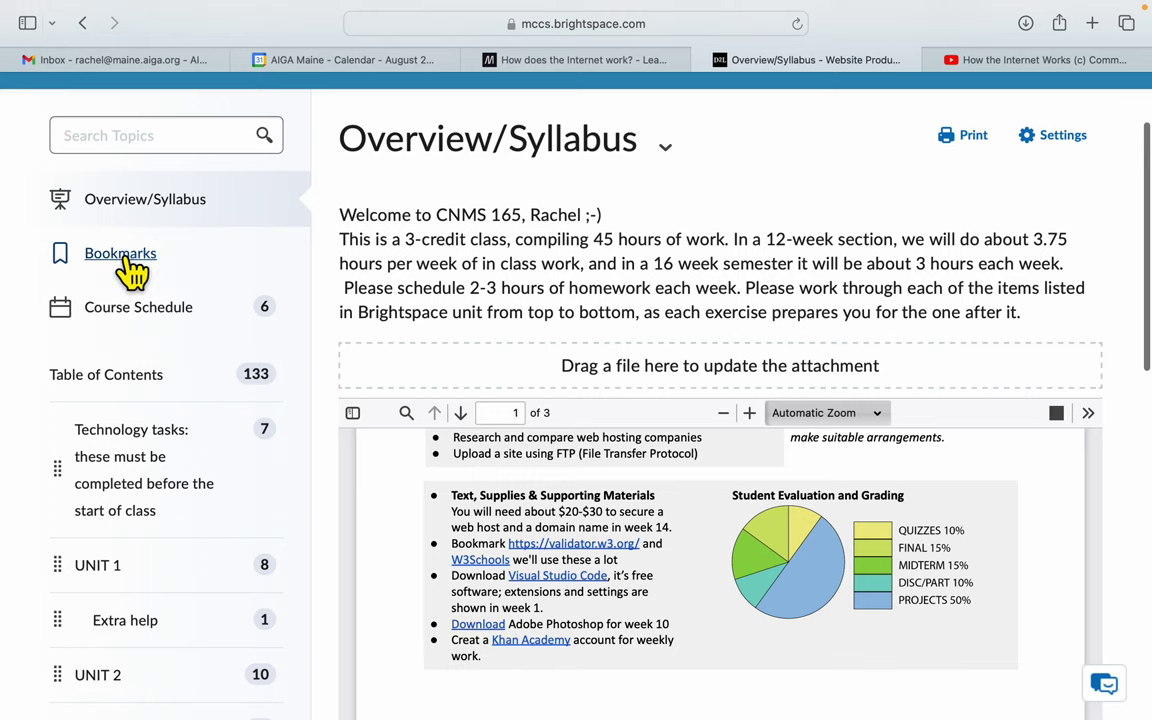
Open the course's Table of Contents, go to the Technology tasks module and examine its full list of items.
click(122, 384)
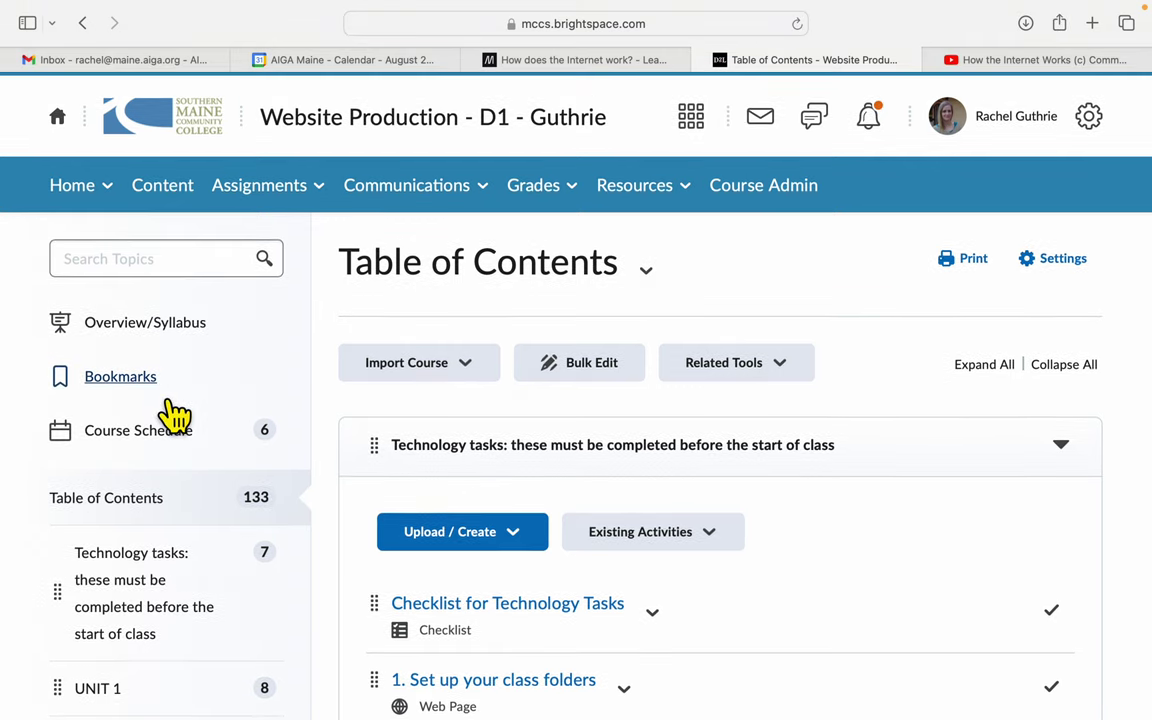
scroll(175, 413, down, 2)
scroll(174, 412, down, 1)
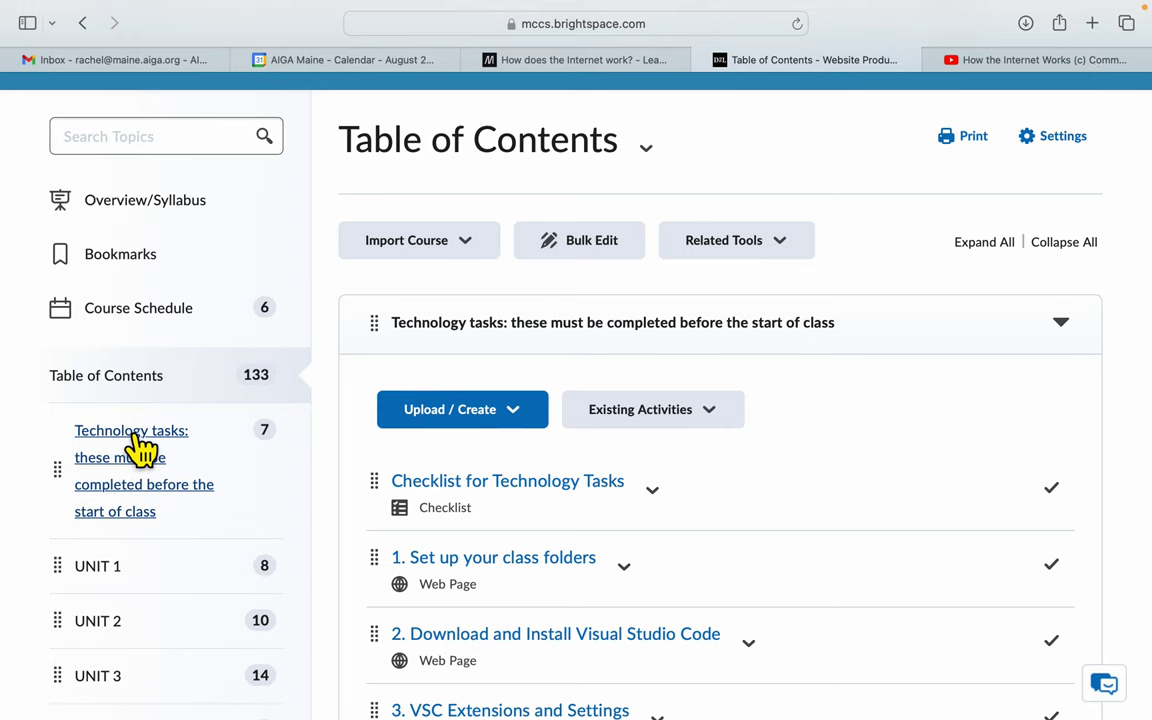
click(138, 442)
scroll(849, 522, down, 5)
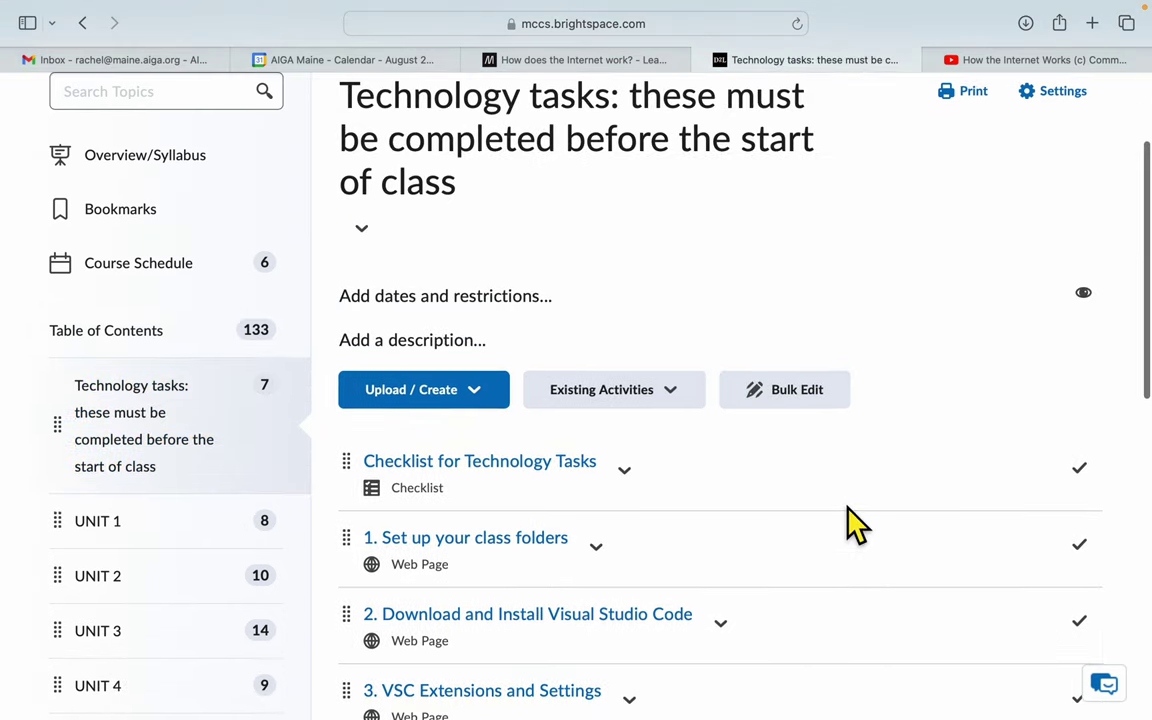
scroll(849, 522, down, 2)
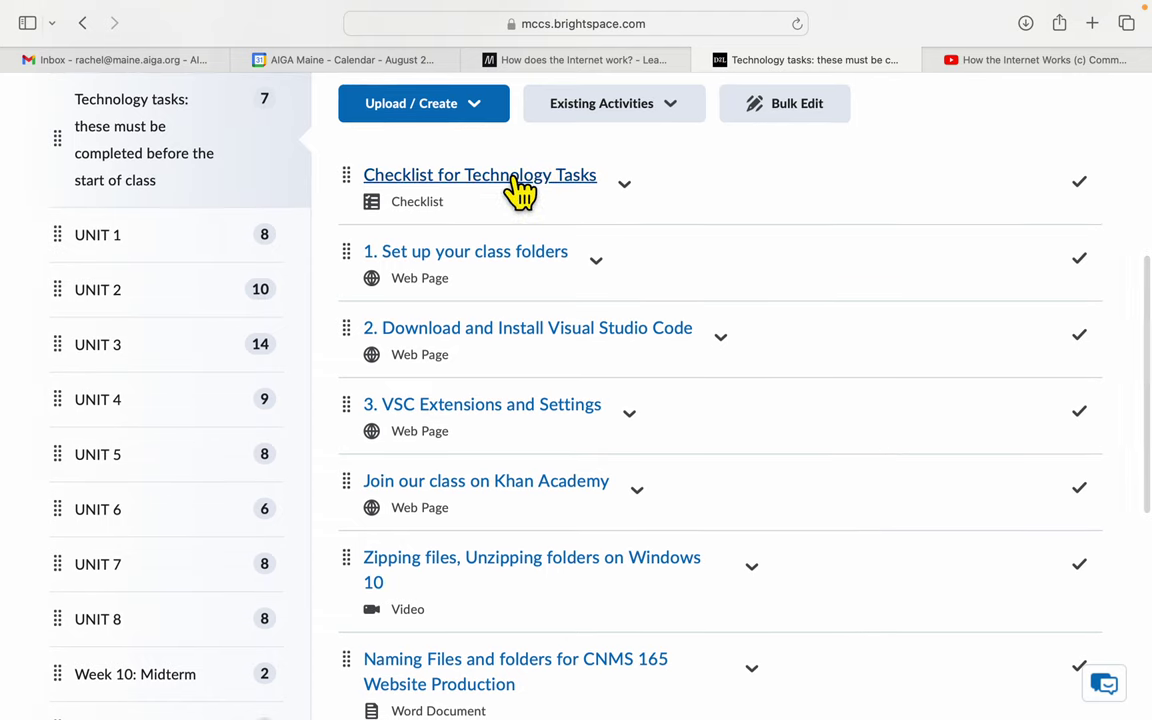
scroll(782, 310, down, 1)
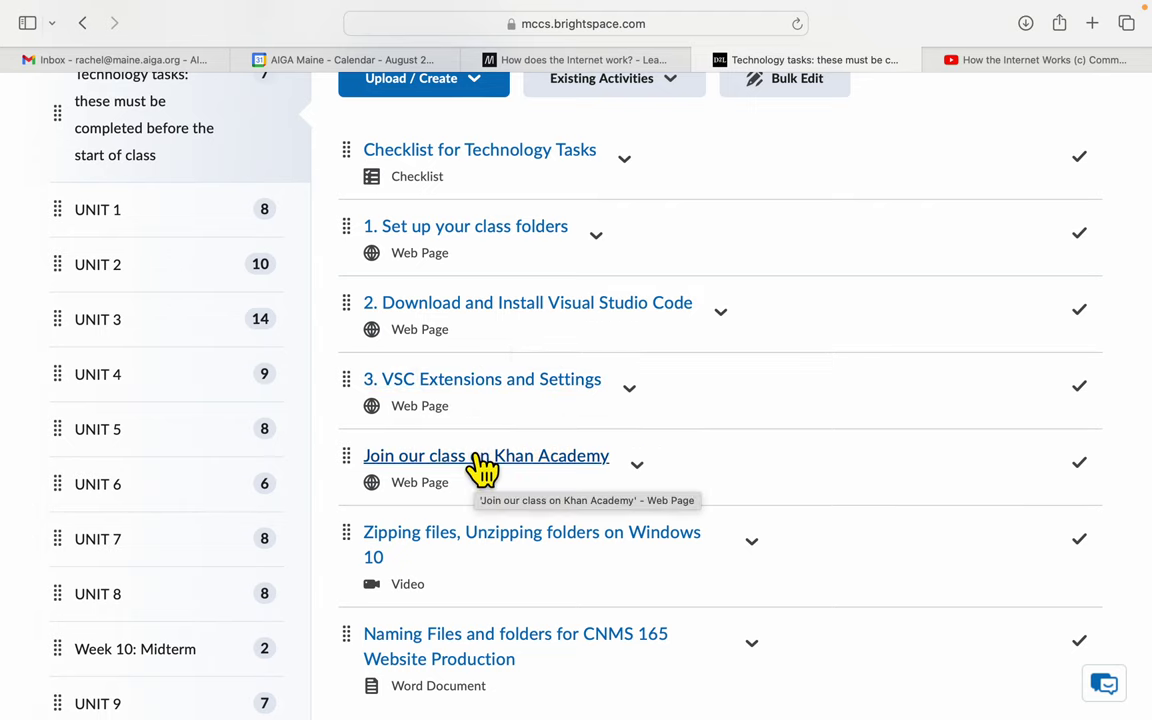
scroll(483, 467, down, 3)
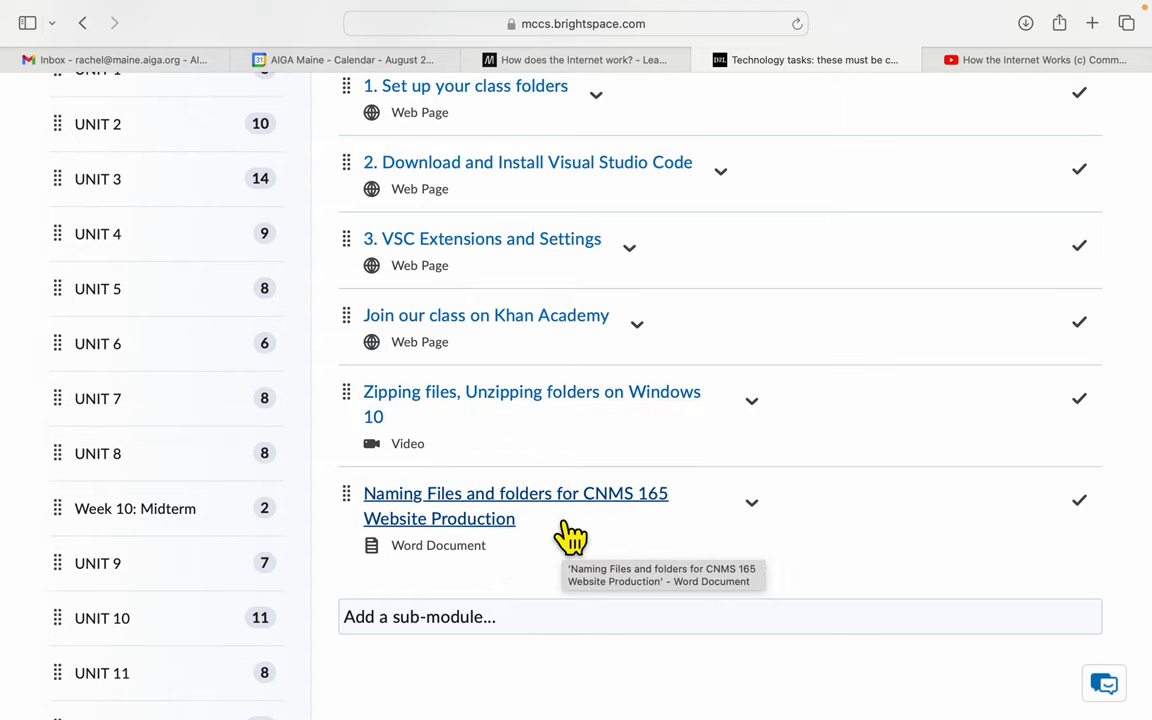
scroll(497, 507, up, 2)
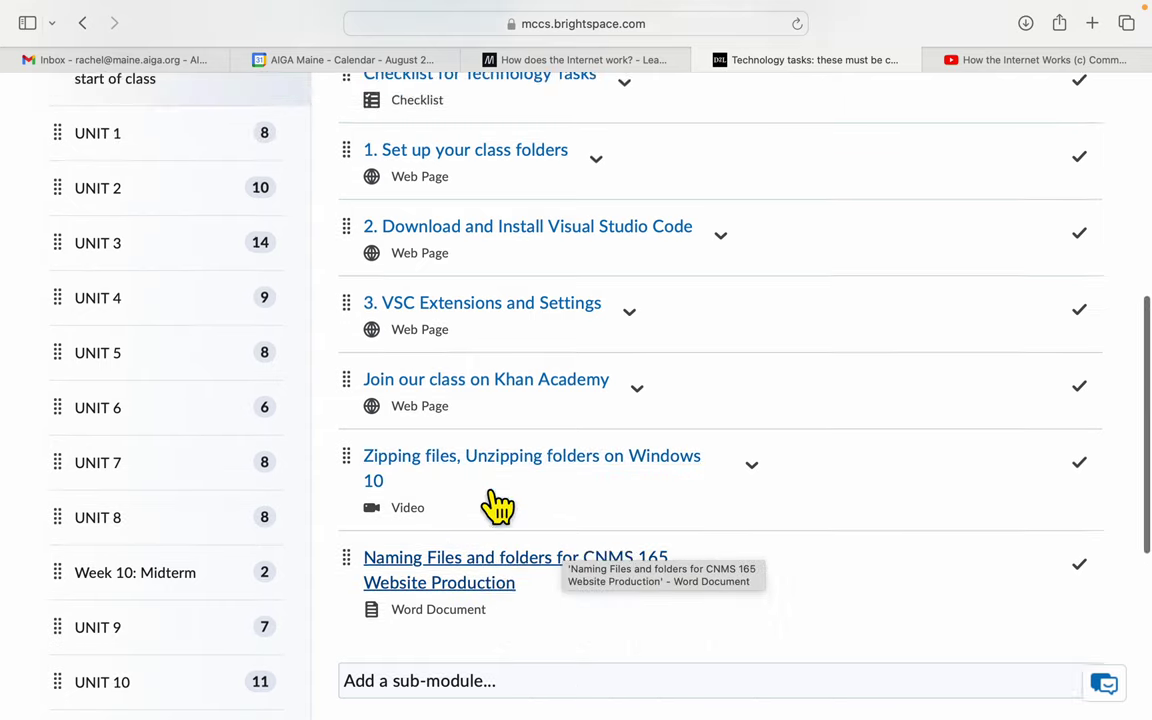
scroll(497, 507, up, 2)
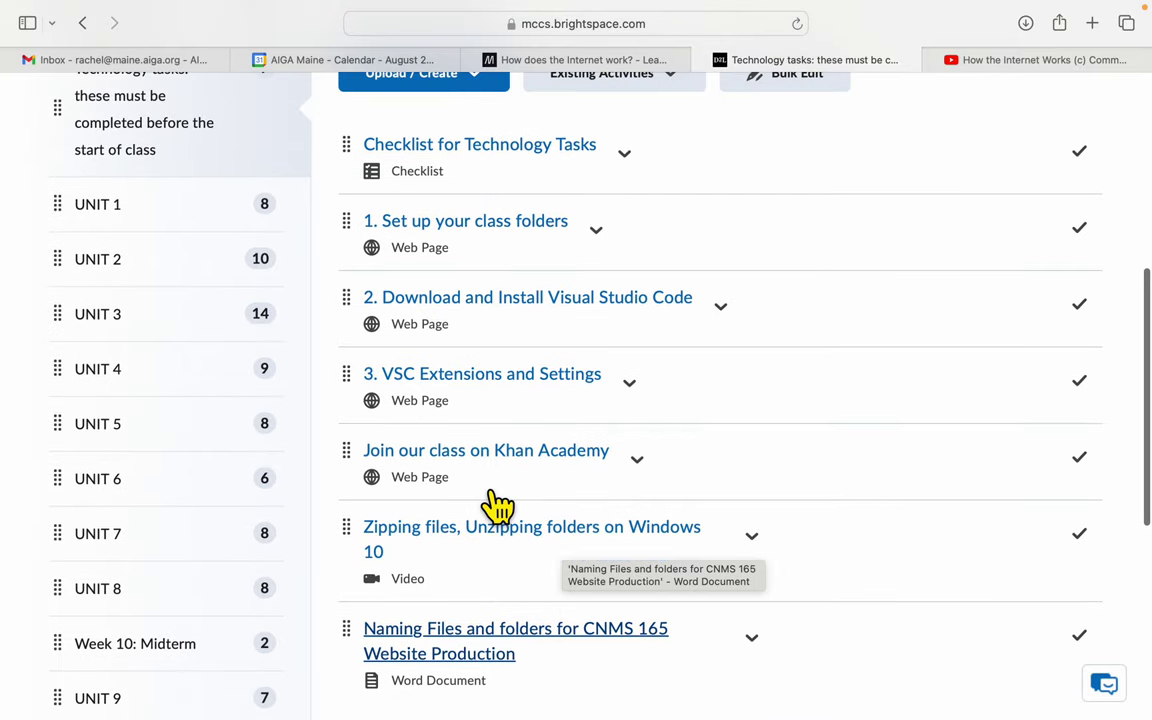
Open UNIT 1 and review its overview, discussion and lessons through the download instructions for the How the Internet Works lab.
click(105, 206)
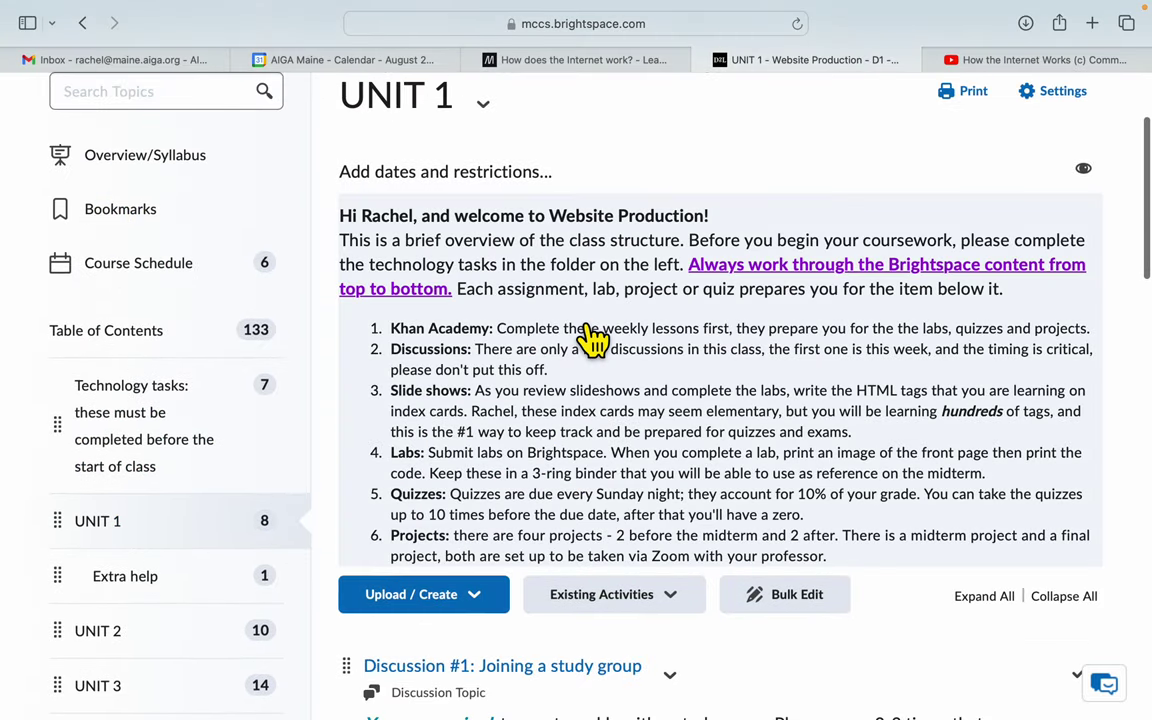
scroll(593, 340, down, 2)
scroll(591, 337, up, 2)
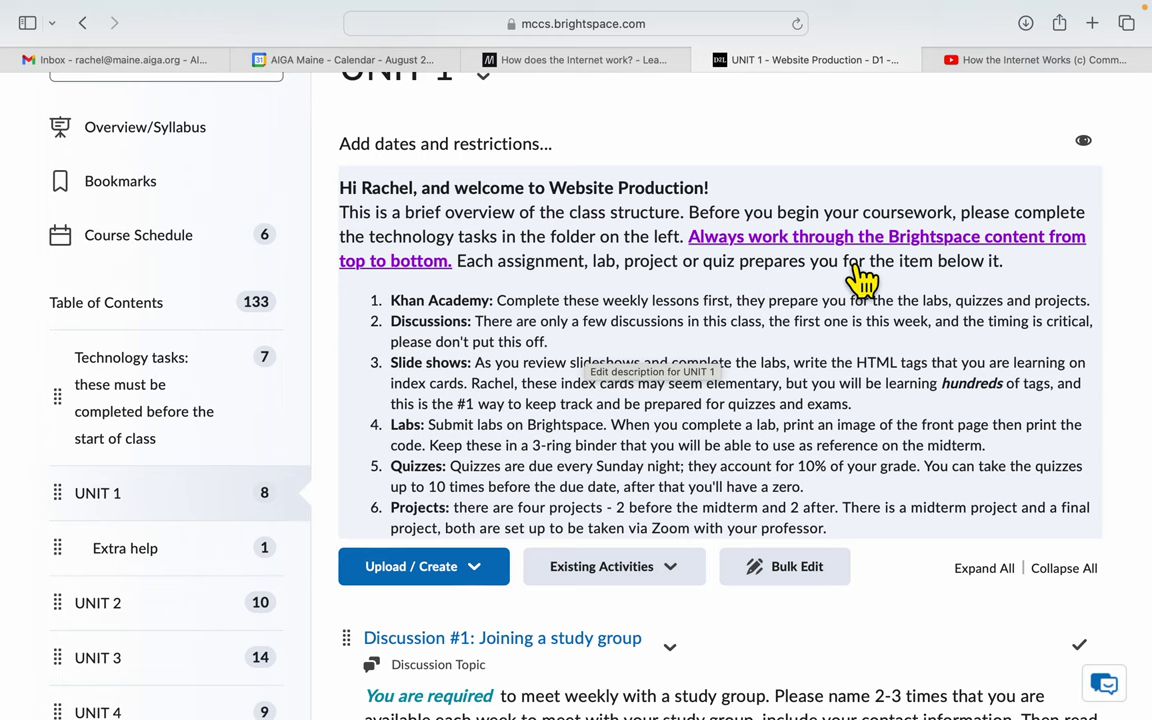
scroll(838, 426, down, 4)
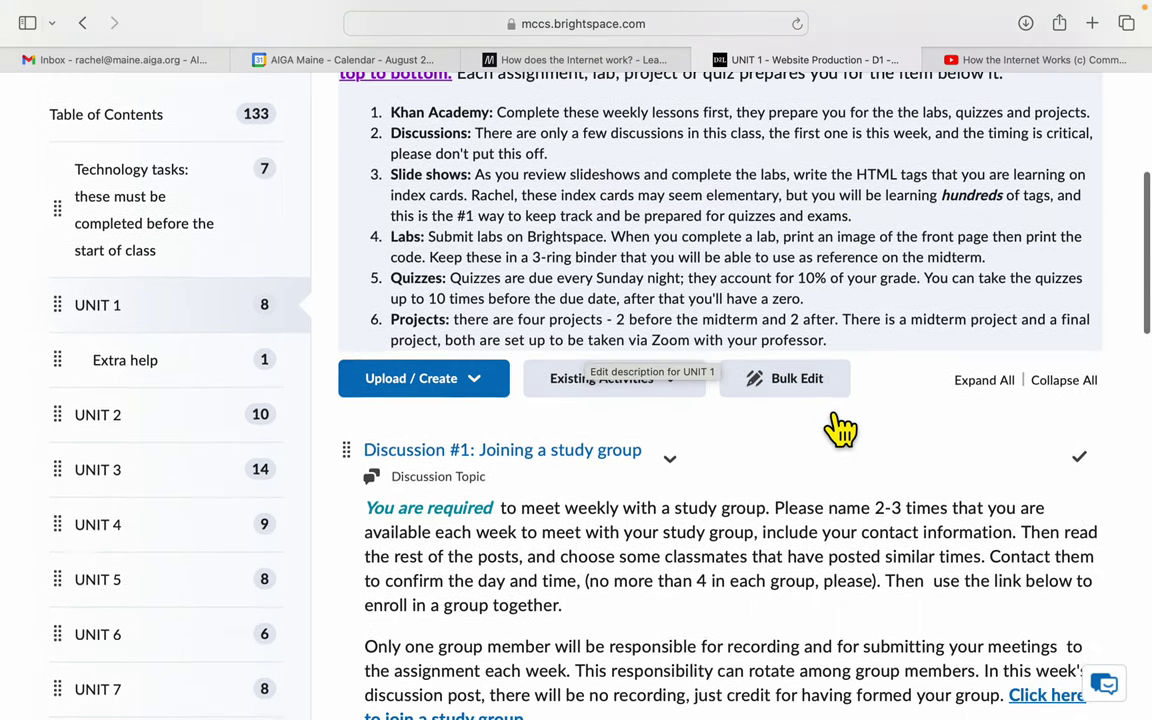
scroll(838, 430, down, 3)
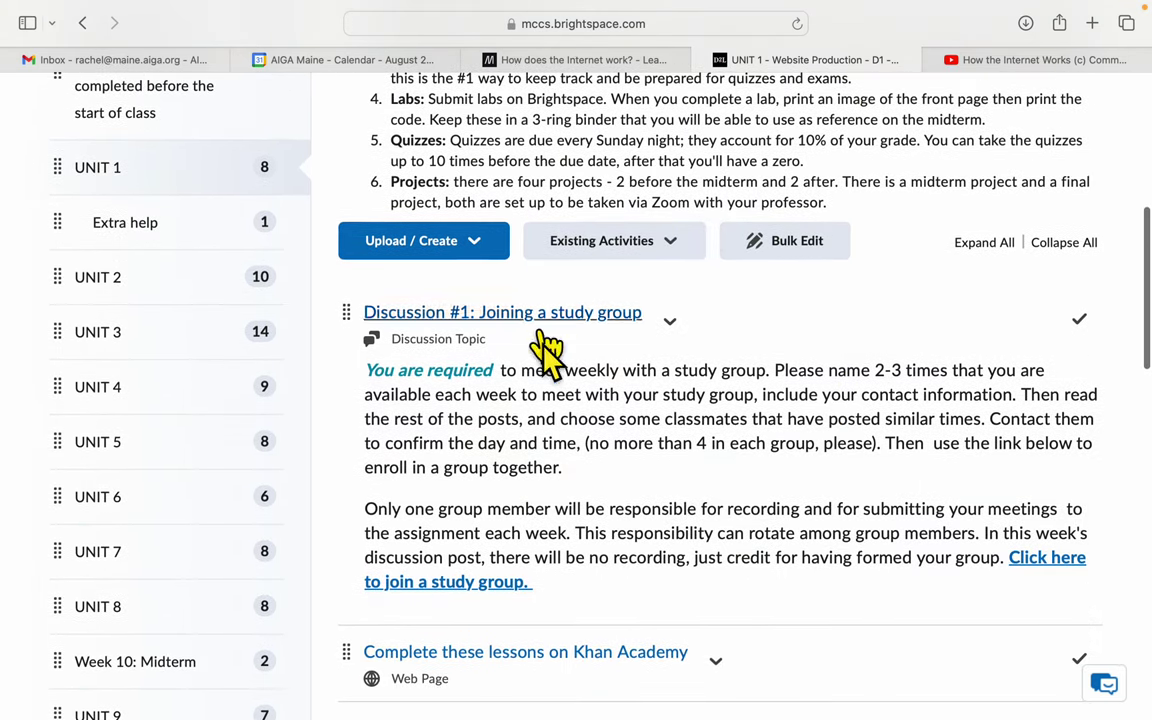
scroll(566, 501, down, 4)
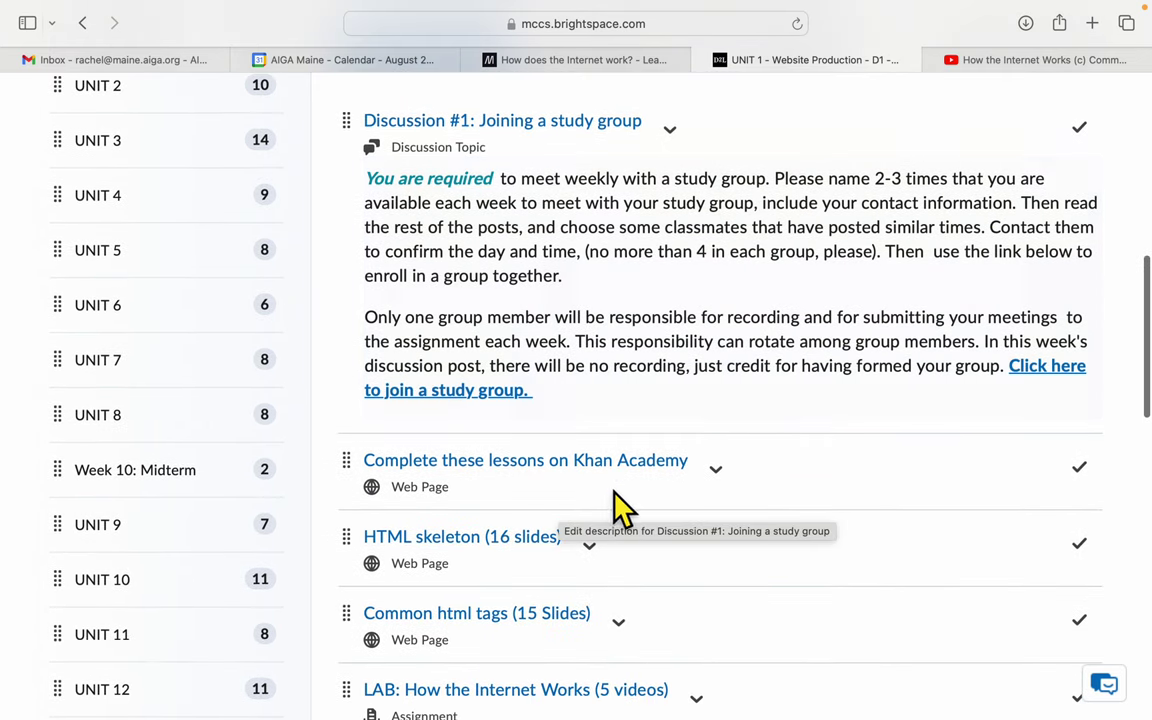
scroll(841, 553, down, 3)
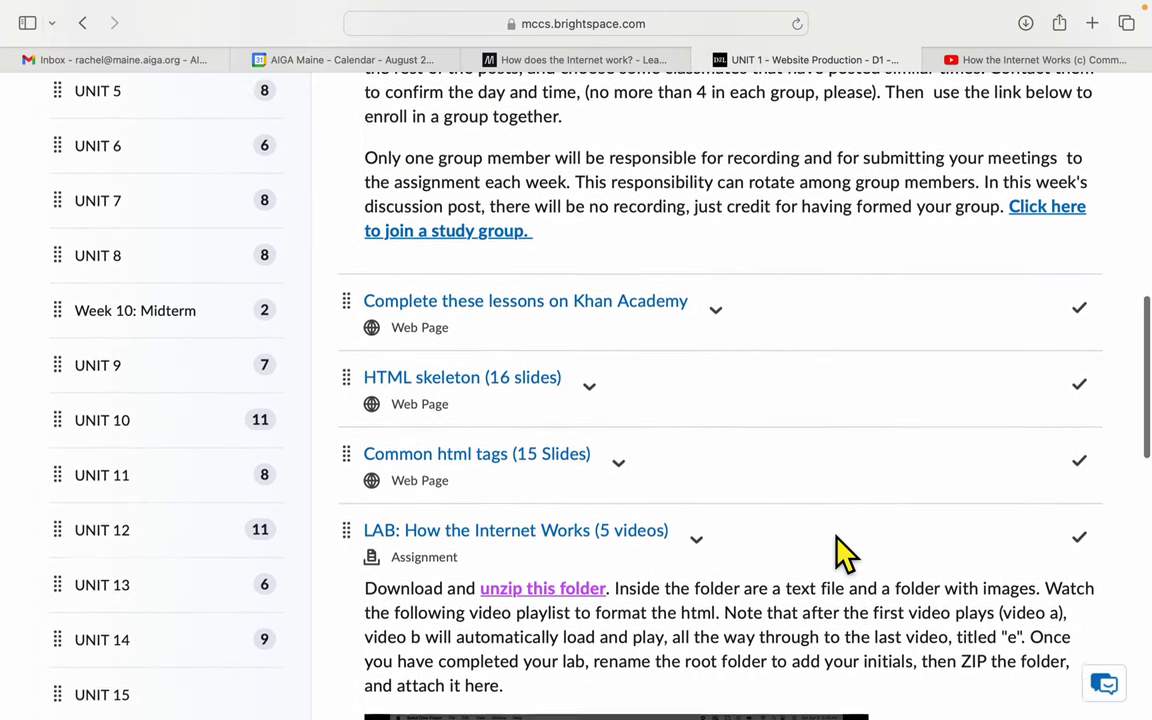
scroll(845, 553, down, 1)
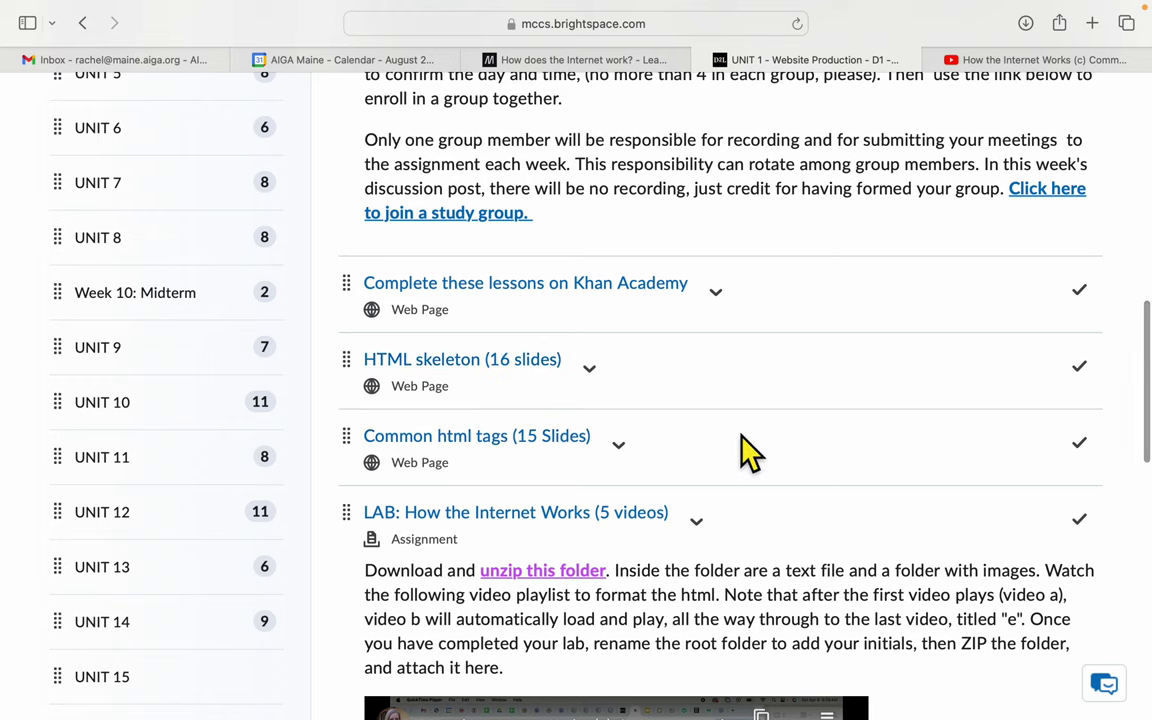
scroll(746, 452, down, 4)
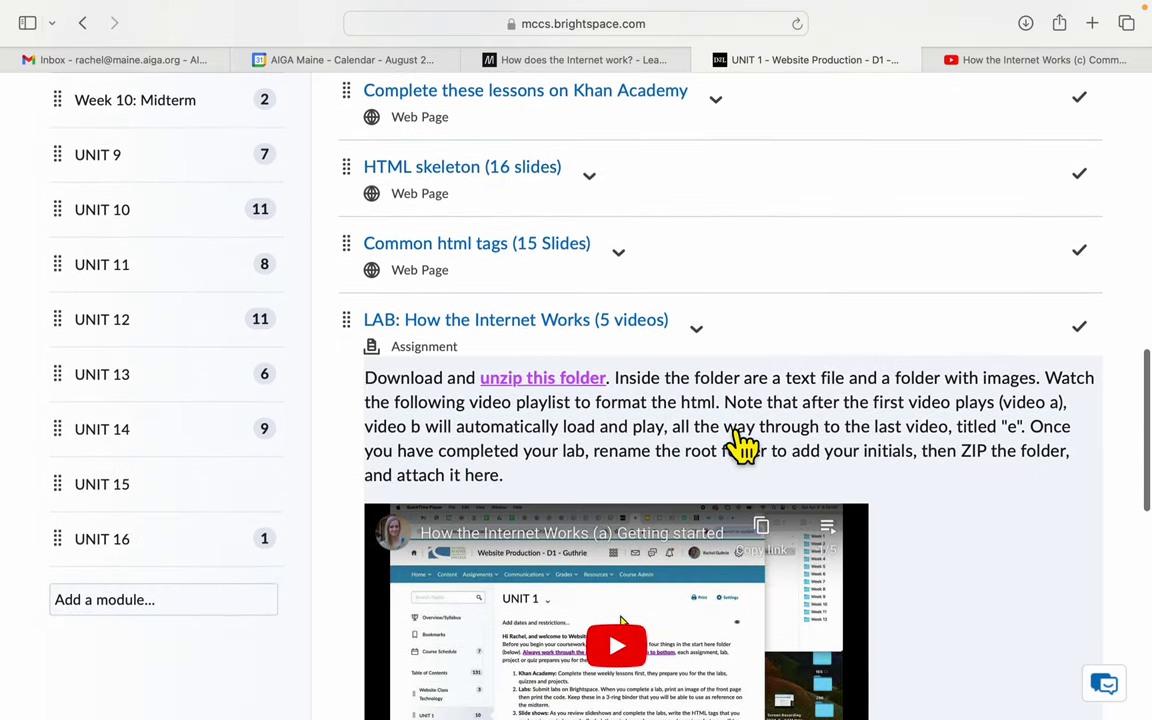
scroll(743, 448, down, 3)
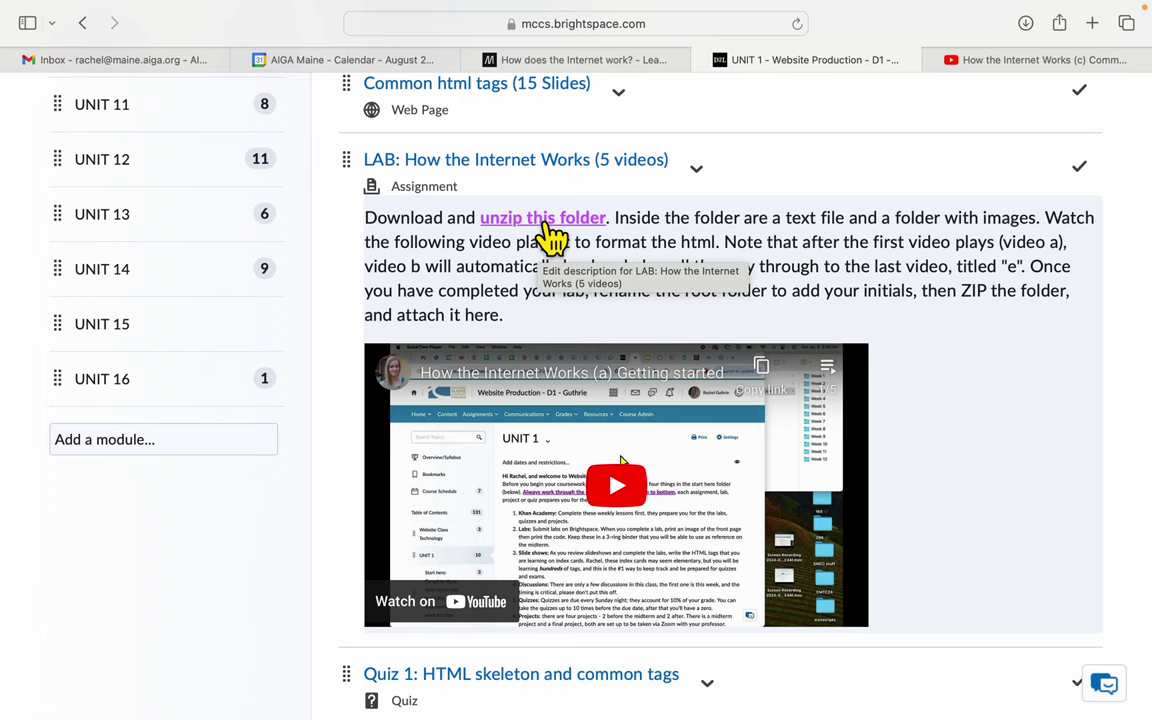
click(547, 229)
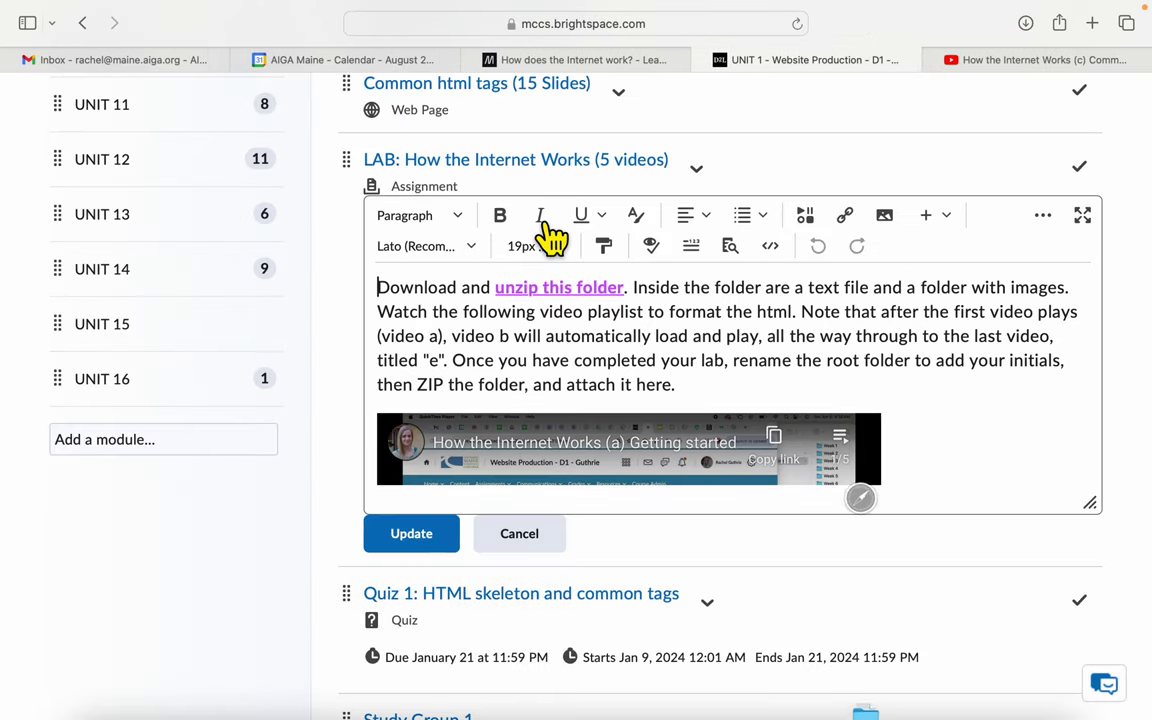
scroll(900, 522, down, 2)
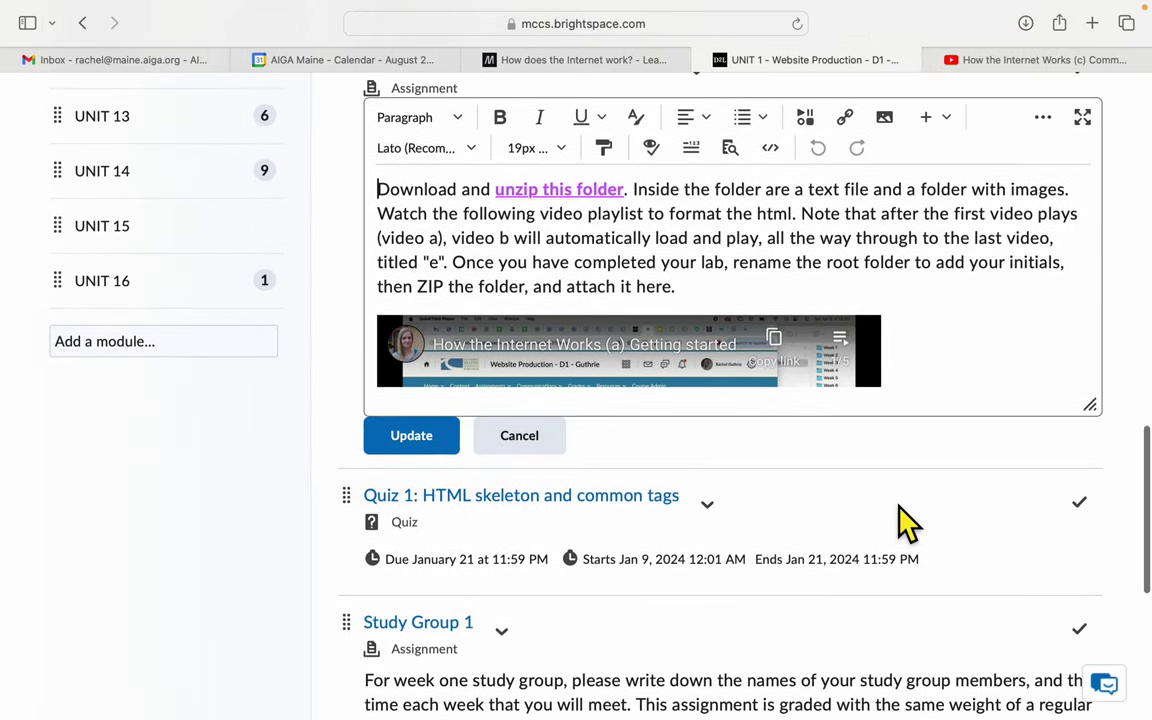
Move the downloaded How_the_Internet_Works folder into the Week 1 folder of Website Production in Documents.
click(870, 700)
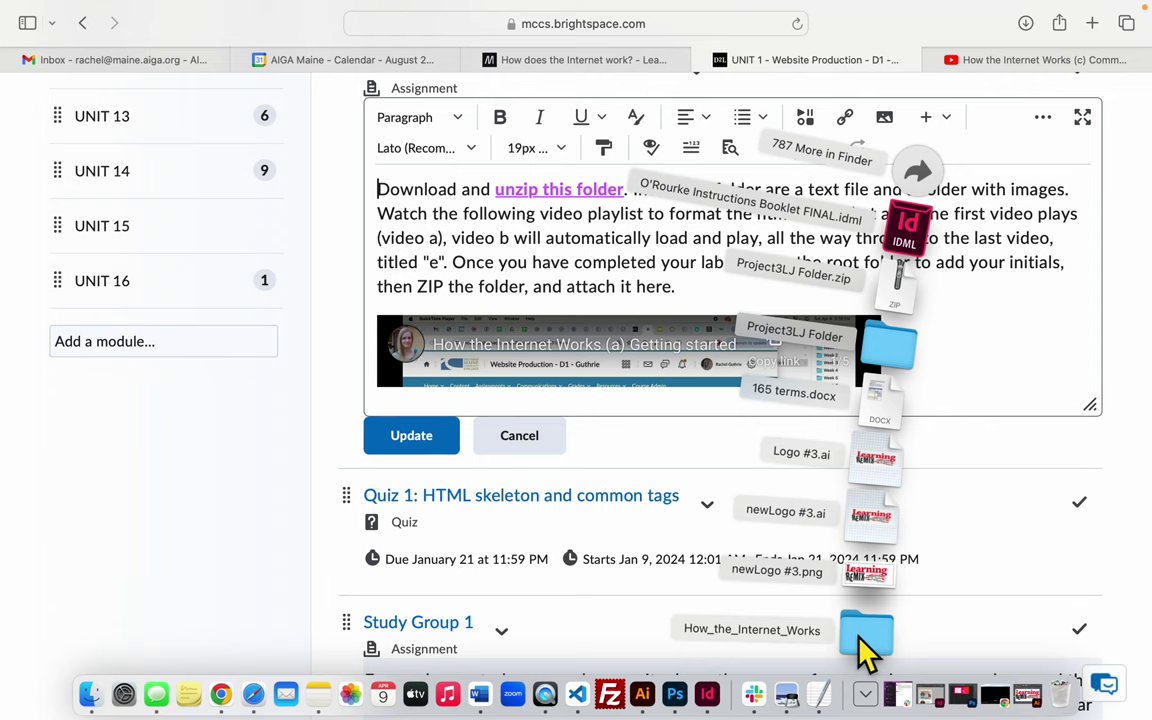
click(866, 645)
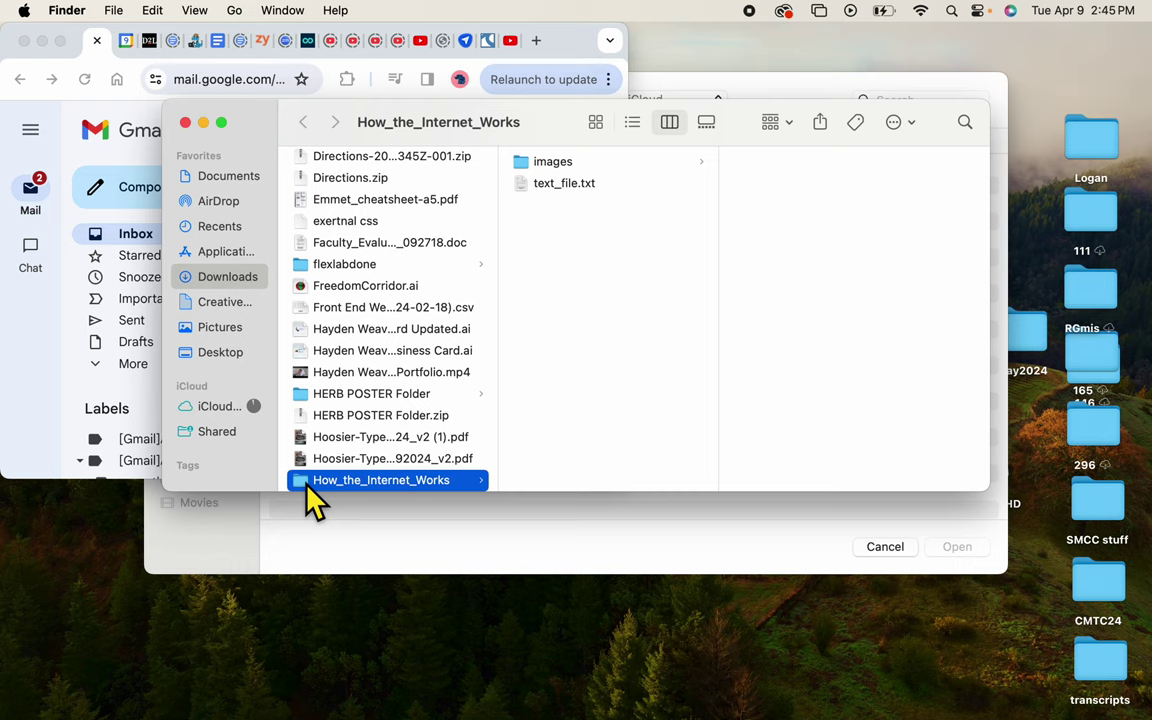
drag(308, 489, 777, 170)
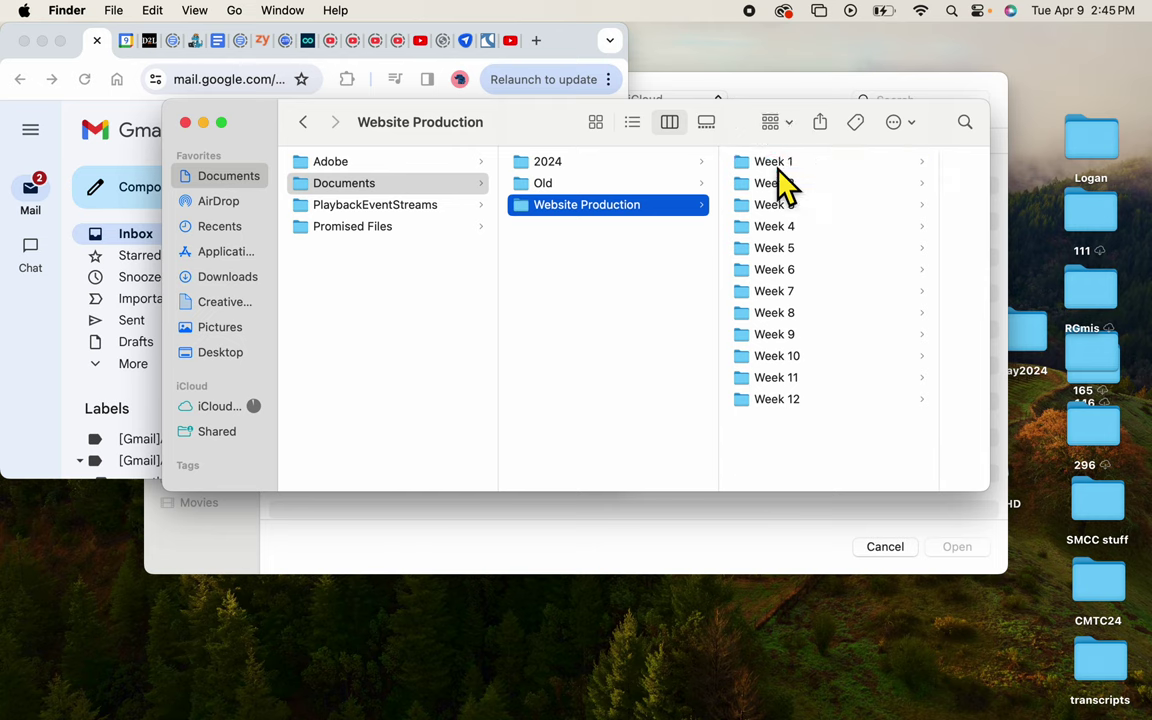
click(780, 168)
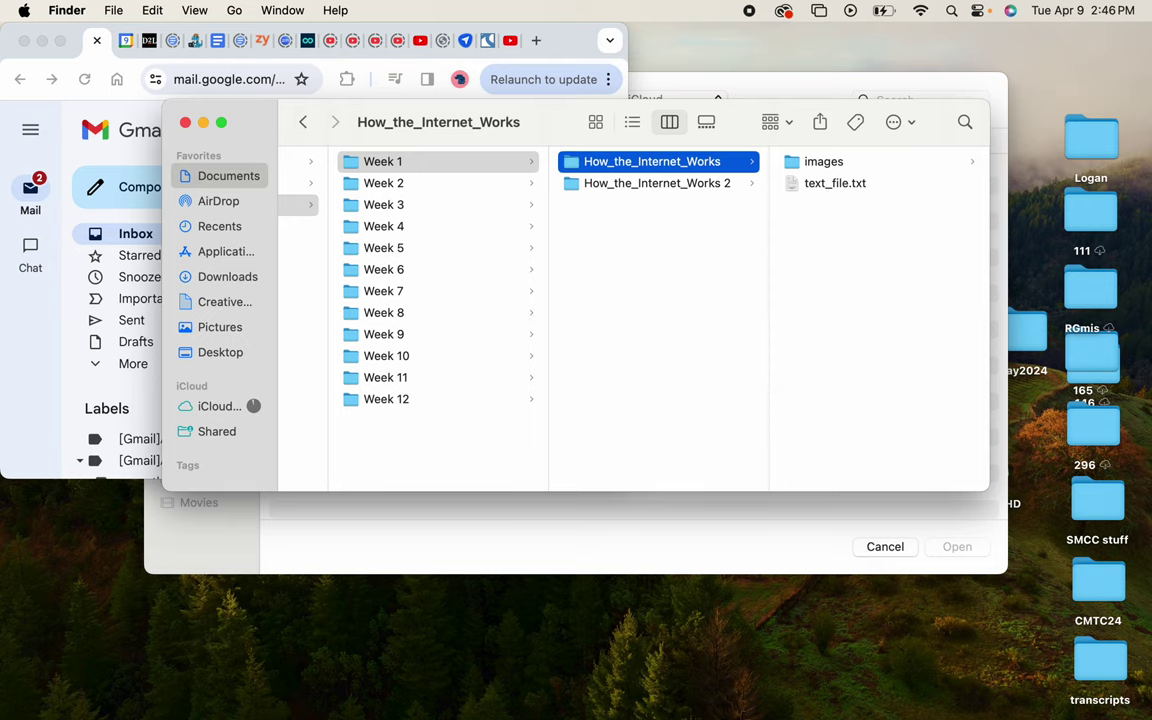
Switch to Visual Studio Code and open the Week 1 folder of Website Production in Documents as the working folder.
mouse_move(746, 695)
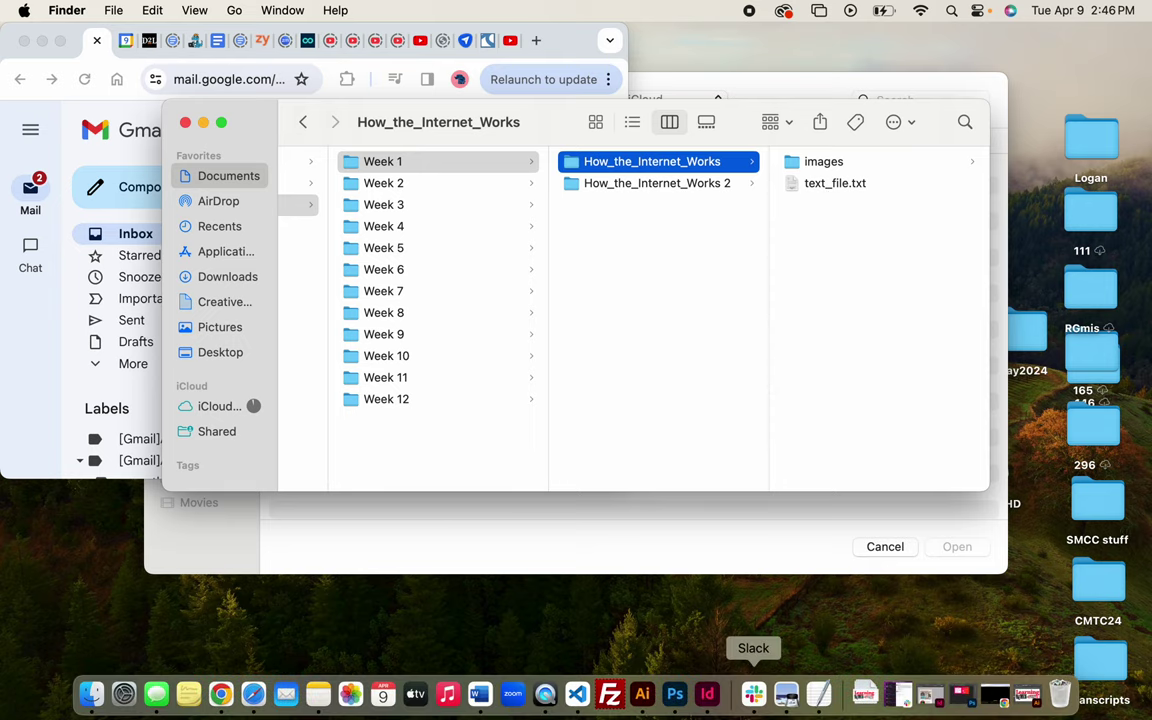
click(578, 698)
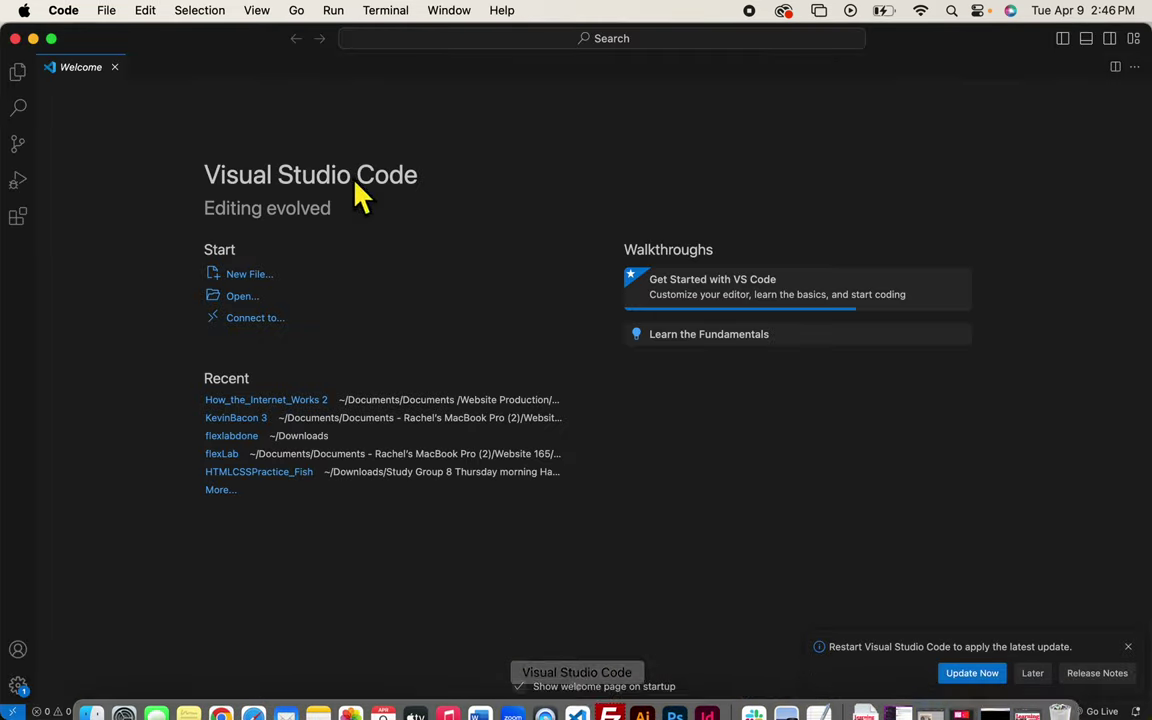
click(106, 12)
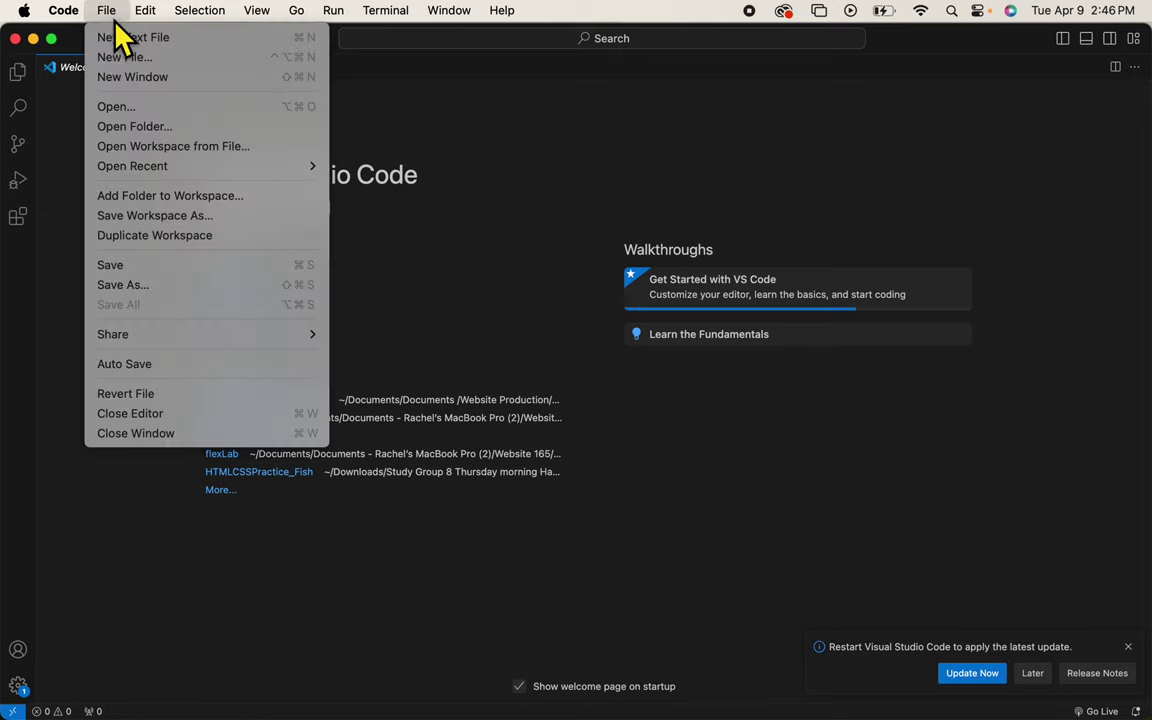
click(125, 127)
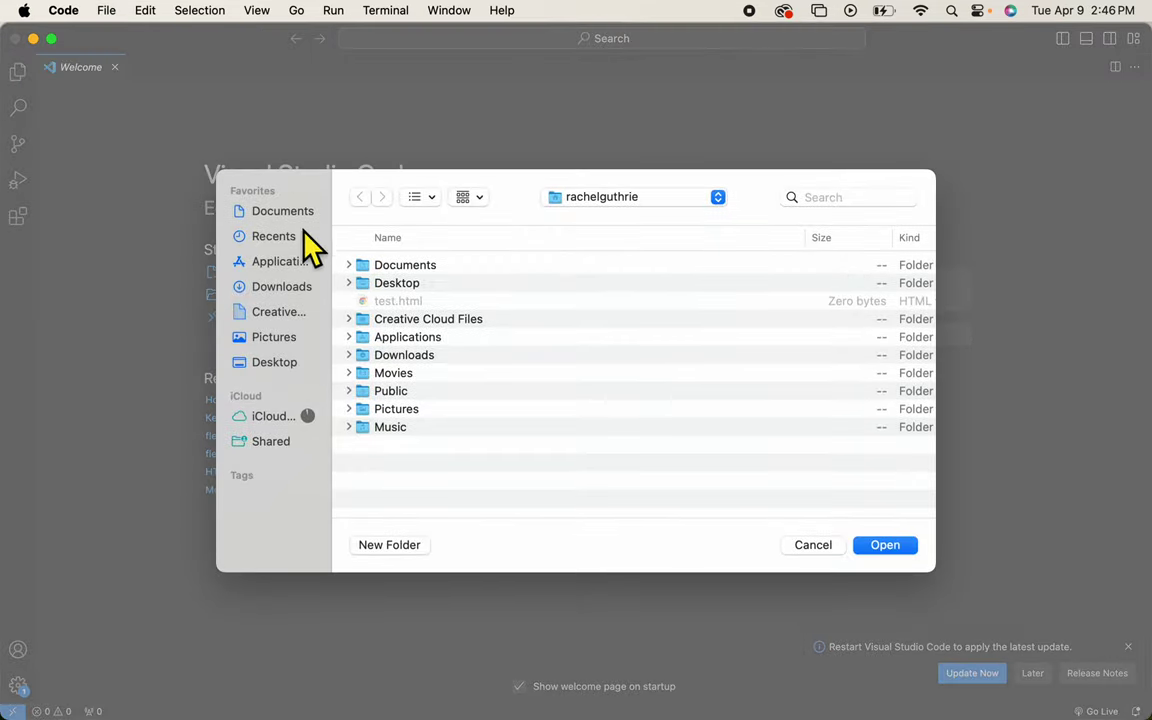
click(284, 213)
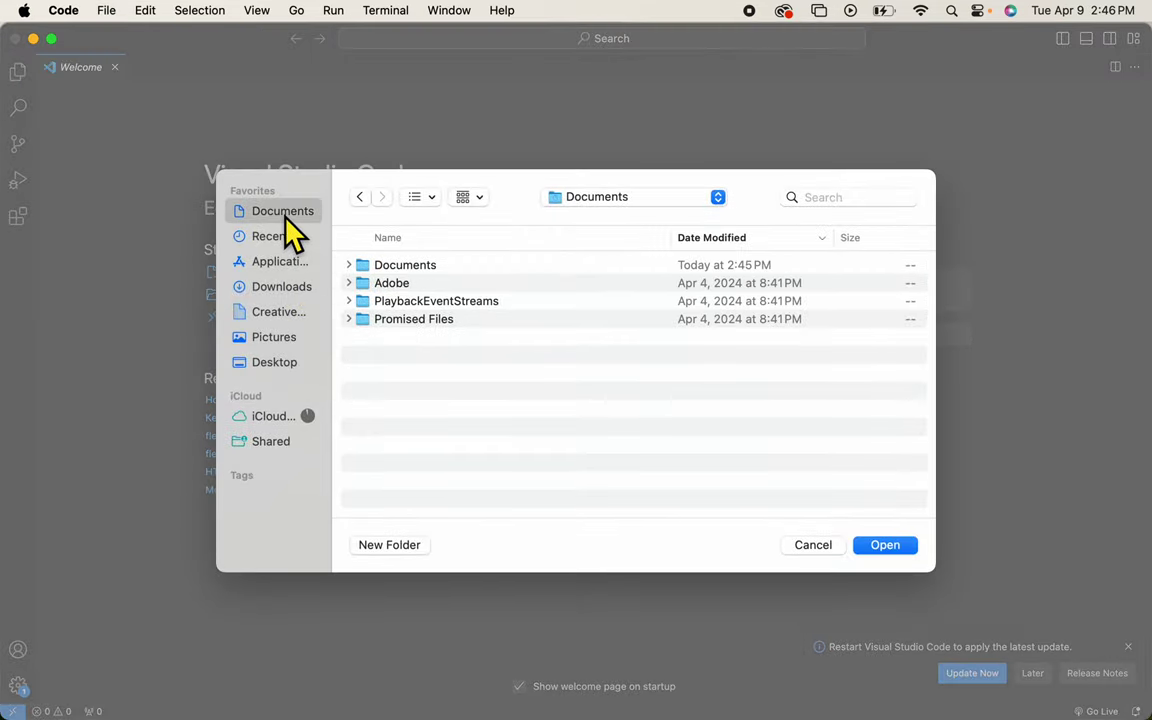
double_click(408, 266)
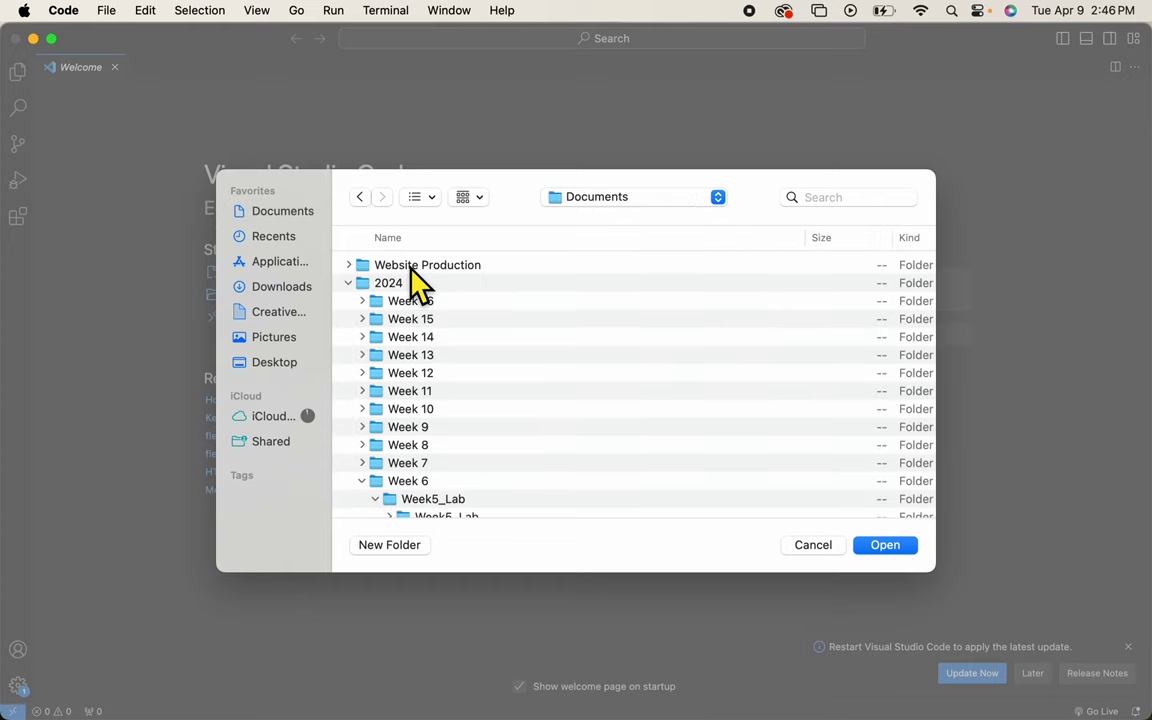
click(350, 283)
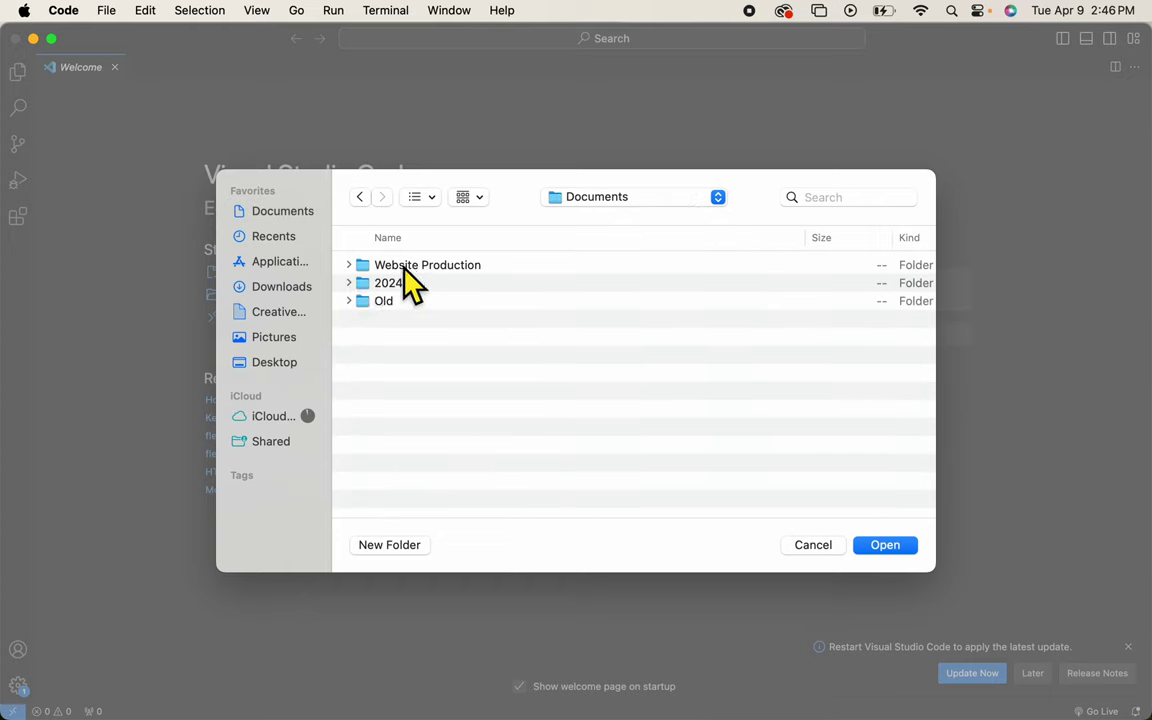
click(350, 266)
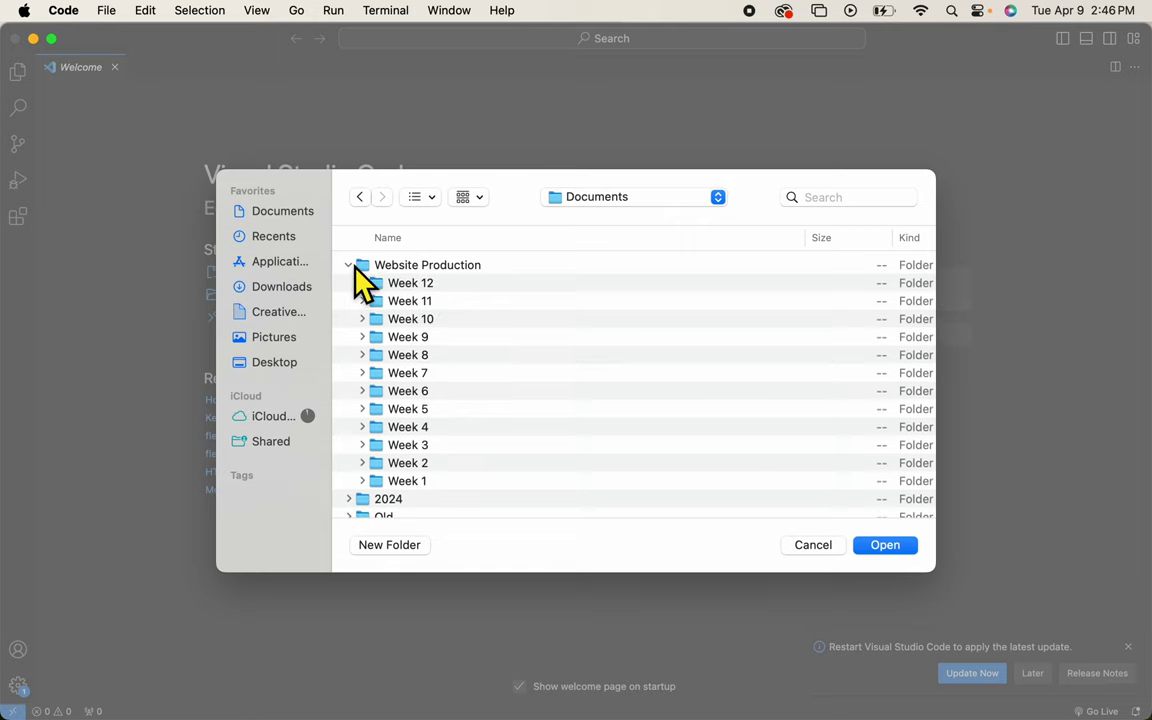
click(416, 484)
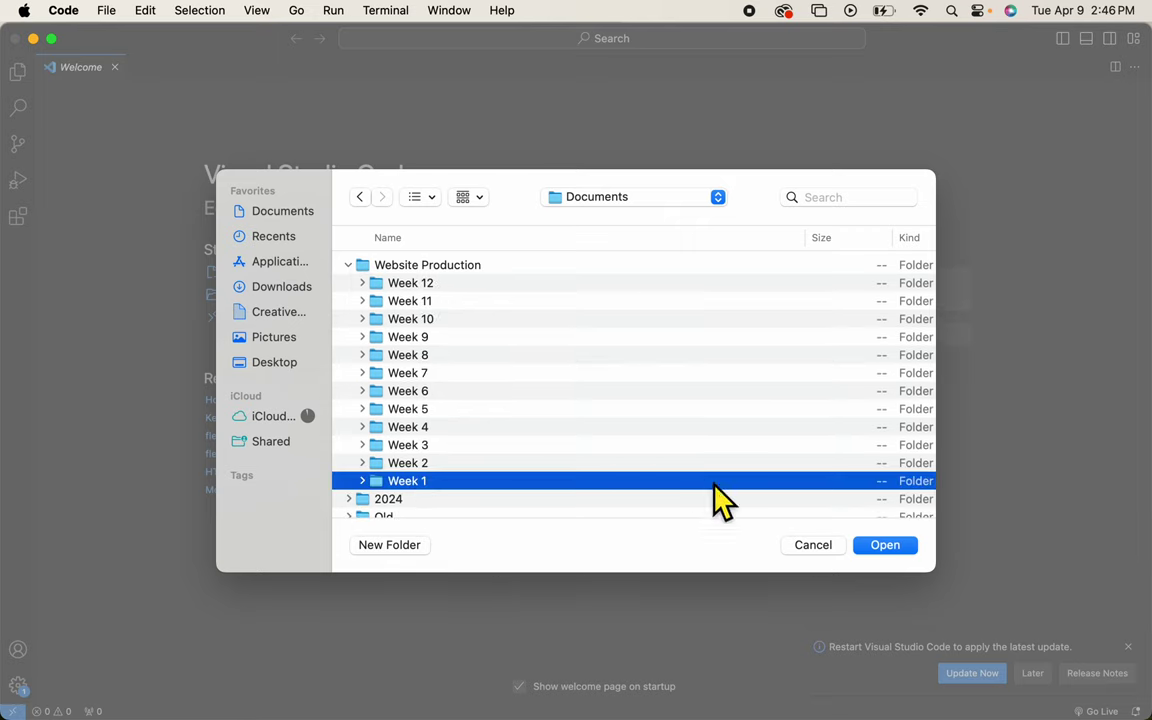
click(905, 550)
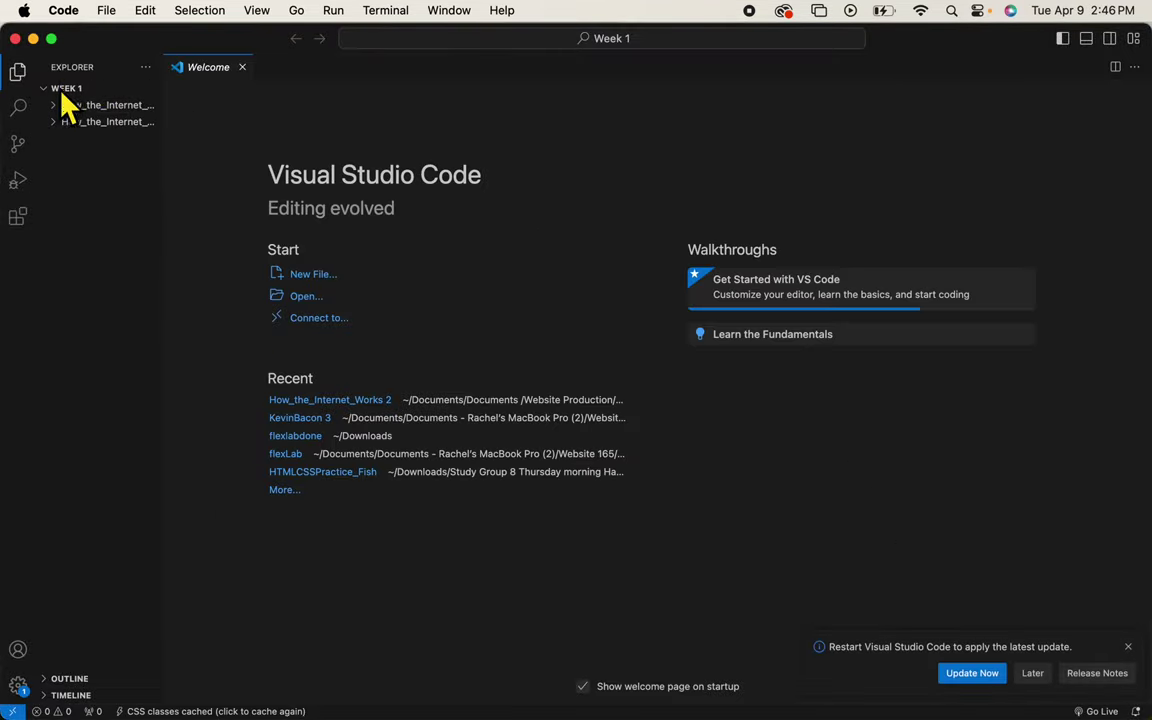
Expand the How_the_Internet_Works folder and preview text_file.txt and several pictures in its images folder, from dns-ip.png through internet-schema-5.png.
click(60, 108)
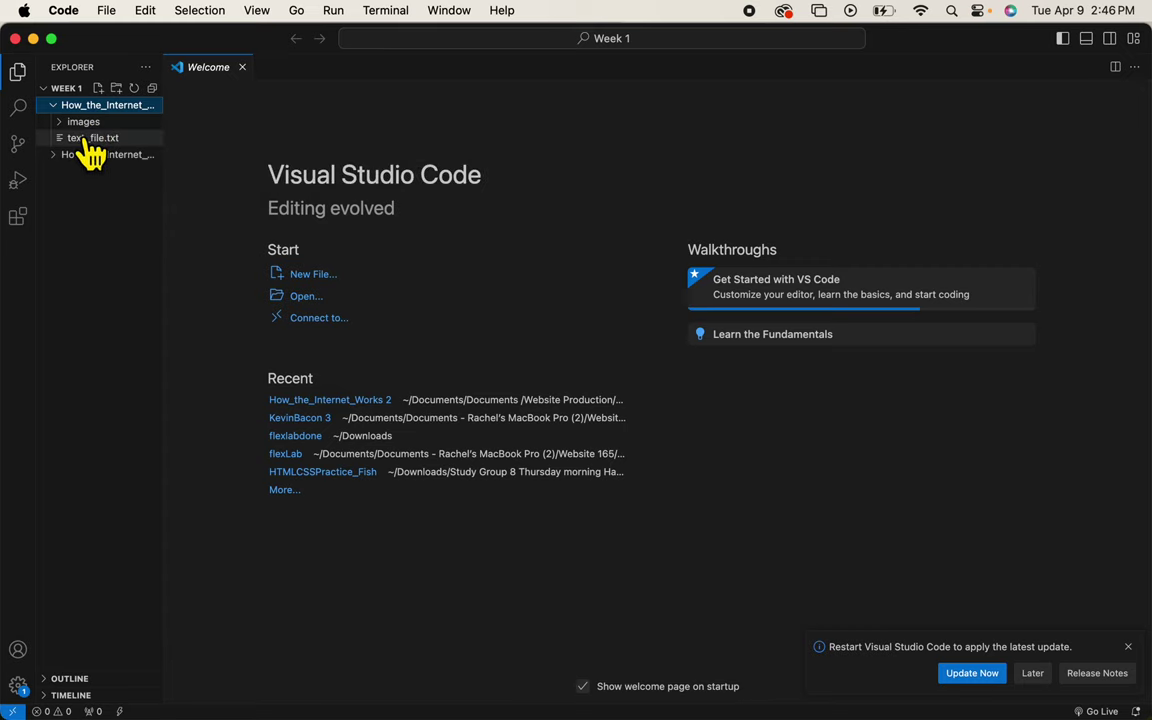
click(90, 140)
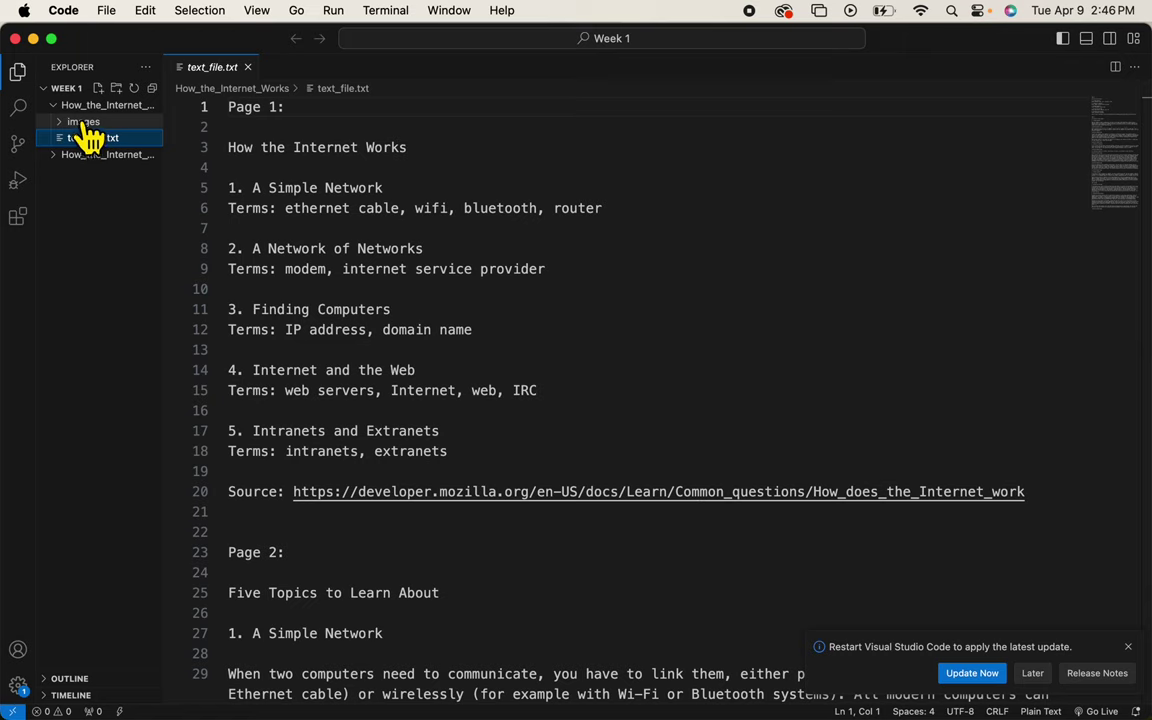
click(85, 123)
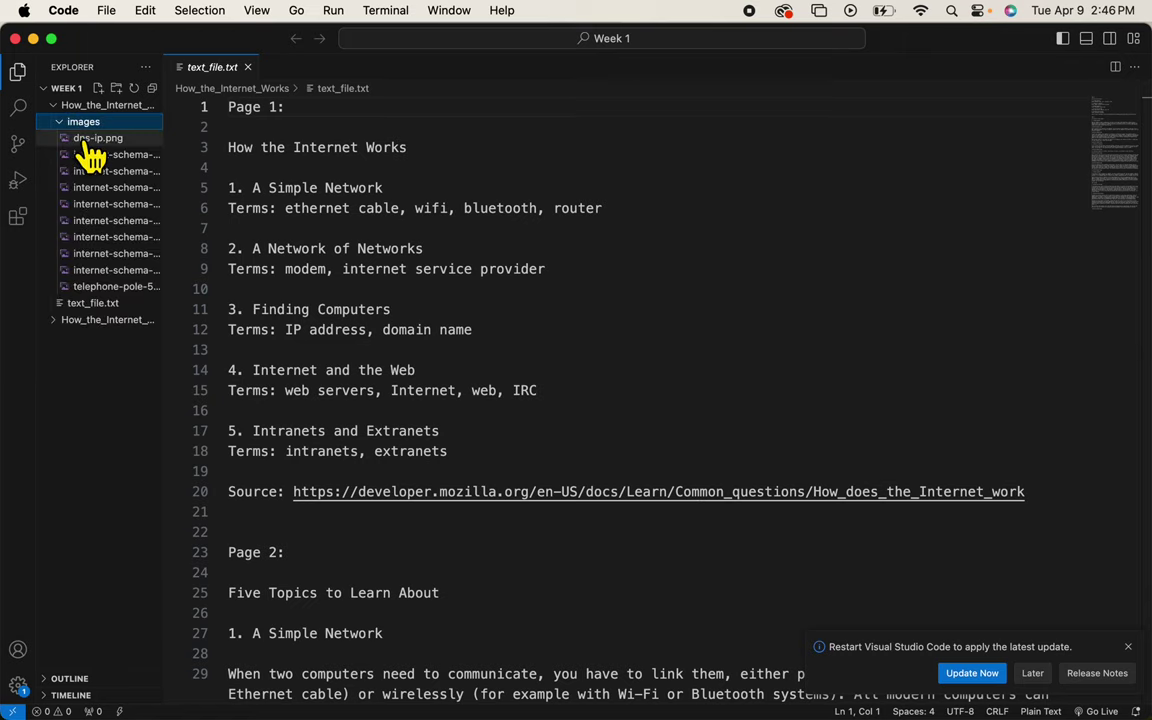
click(90, 142)
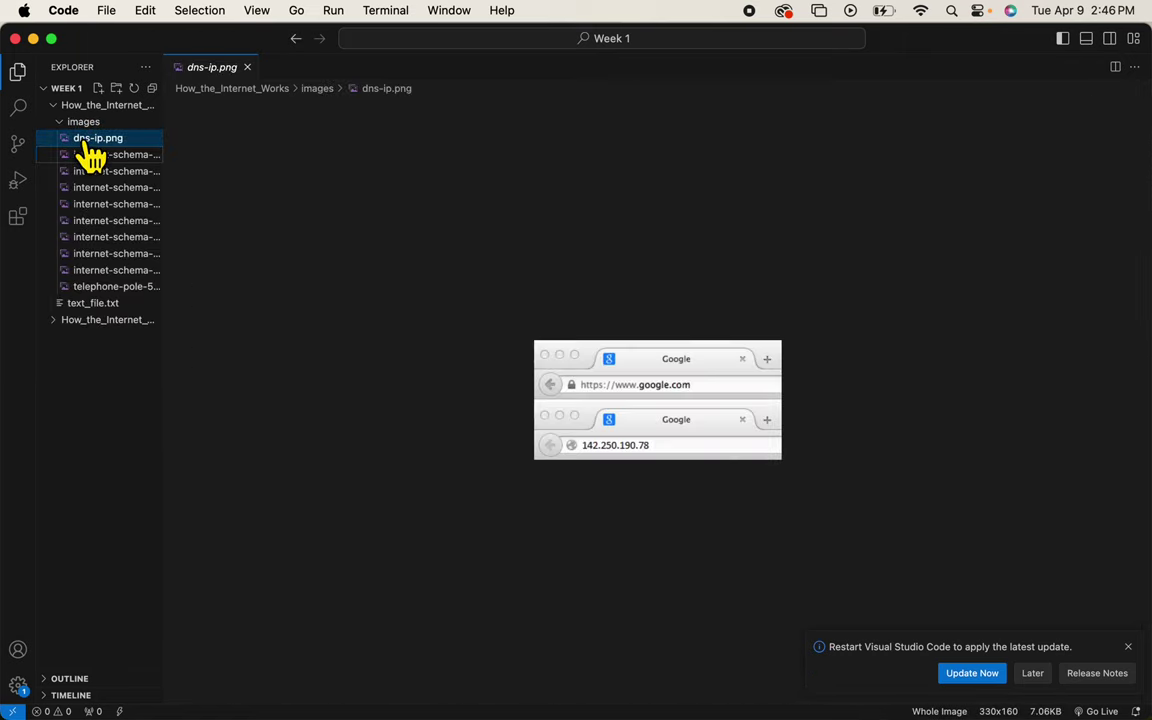
click(90, 173)
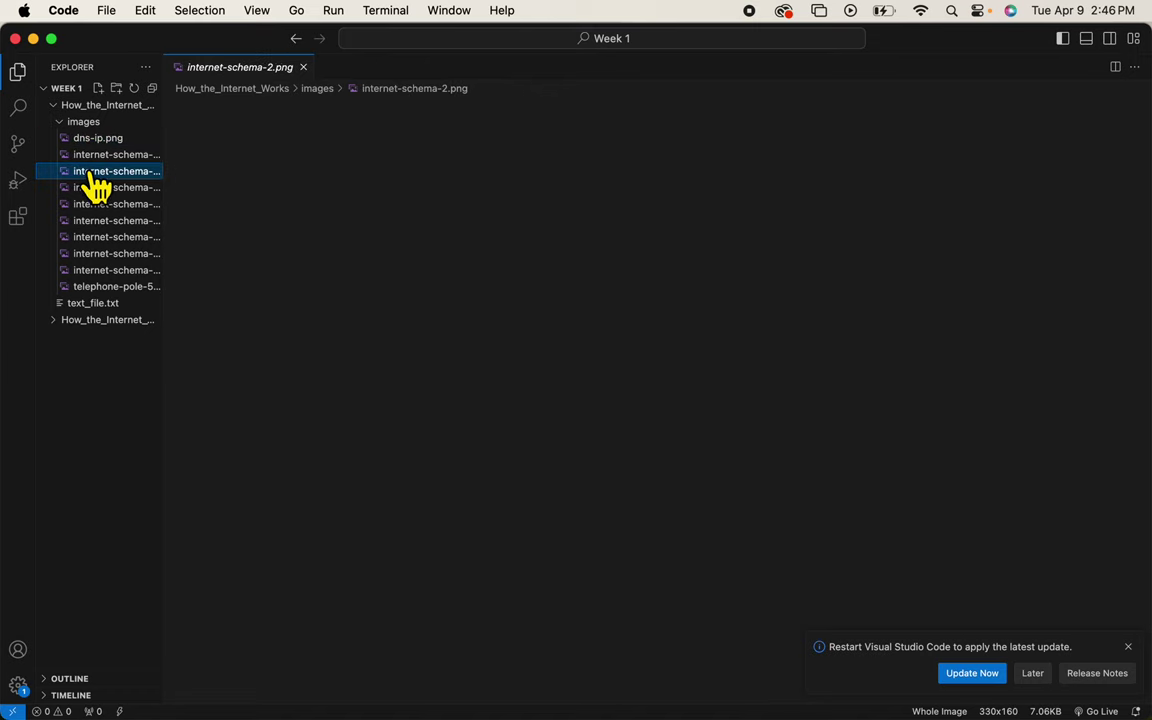
click(97, 190)
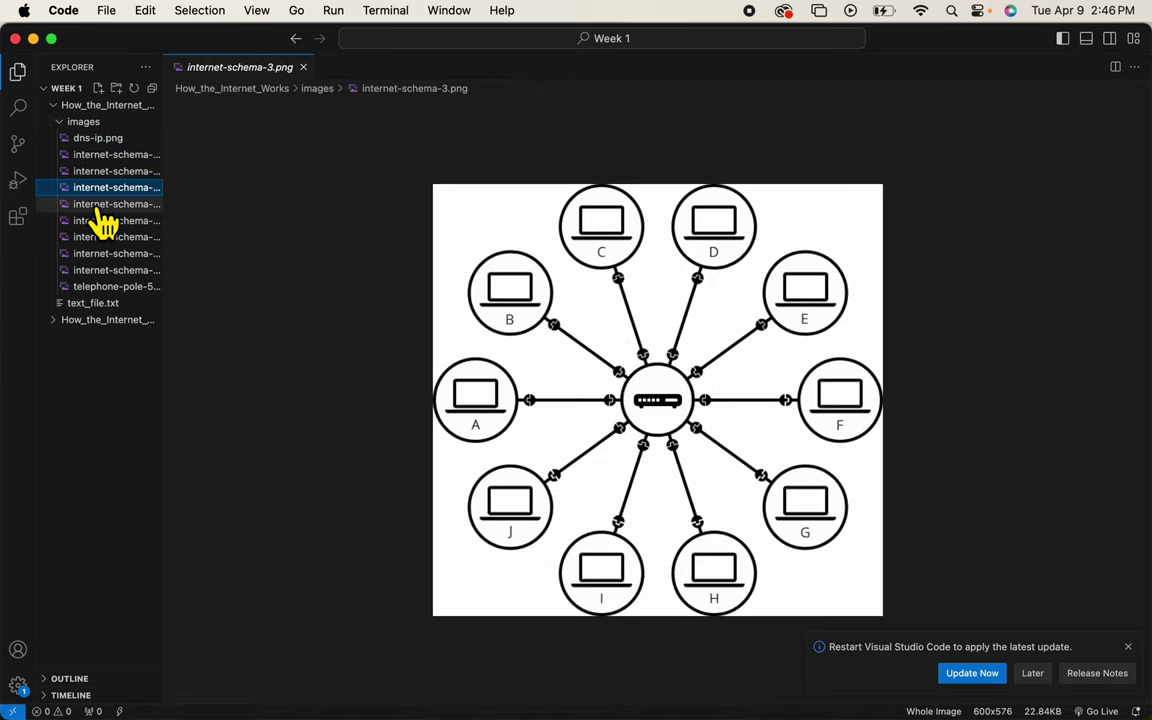
click(100, 206)
click(103, 222)
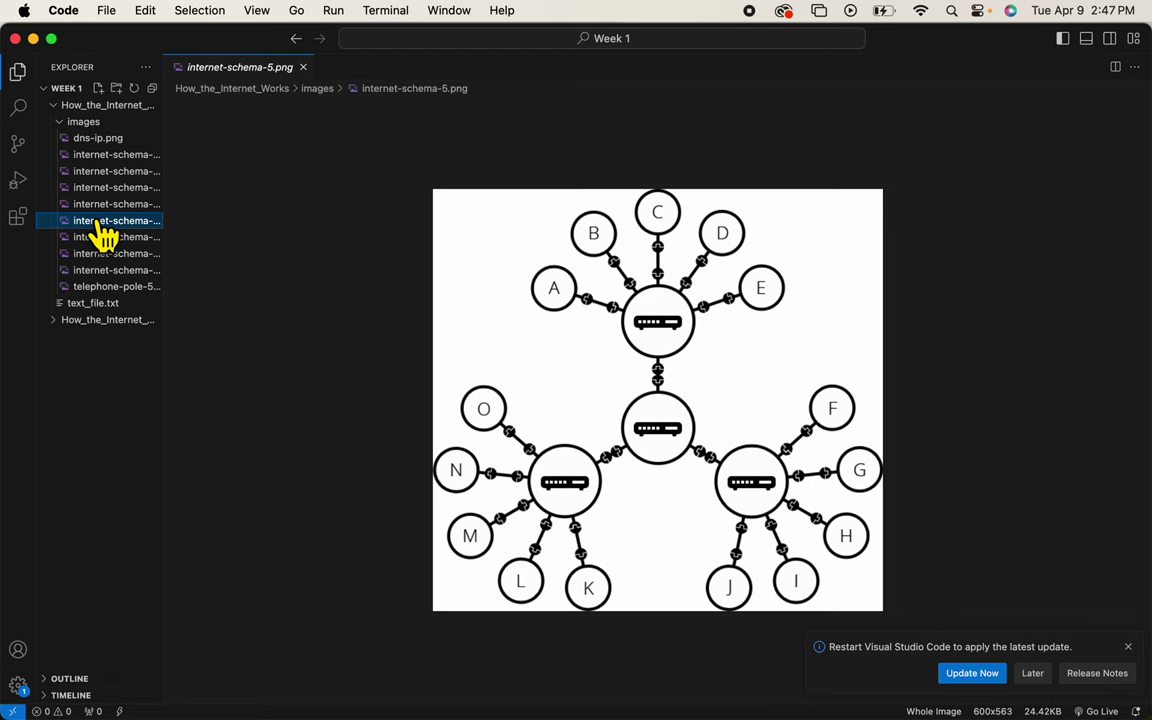
Switch to Safari and read the MDN article "How does the Internet work?" from its summary through the simple network diagrams.
key(cmd+Tab)
key(super+Tab)
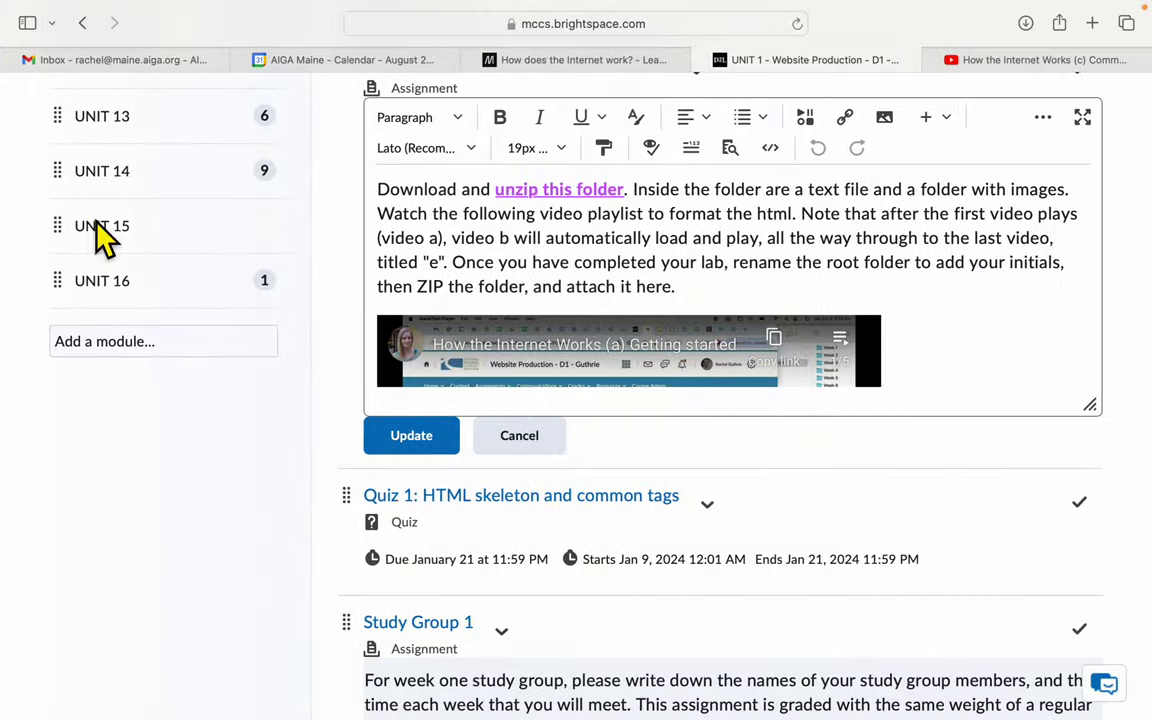
scroll(499, 128, up, 15)
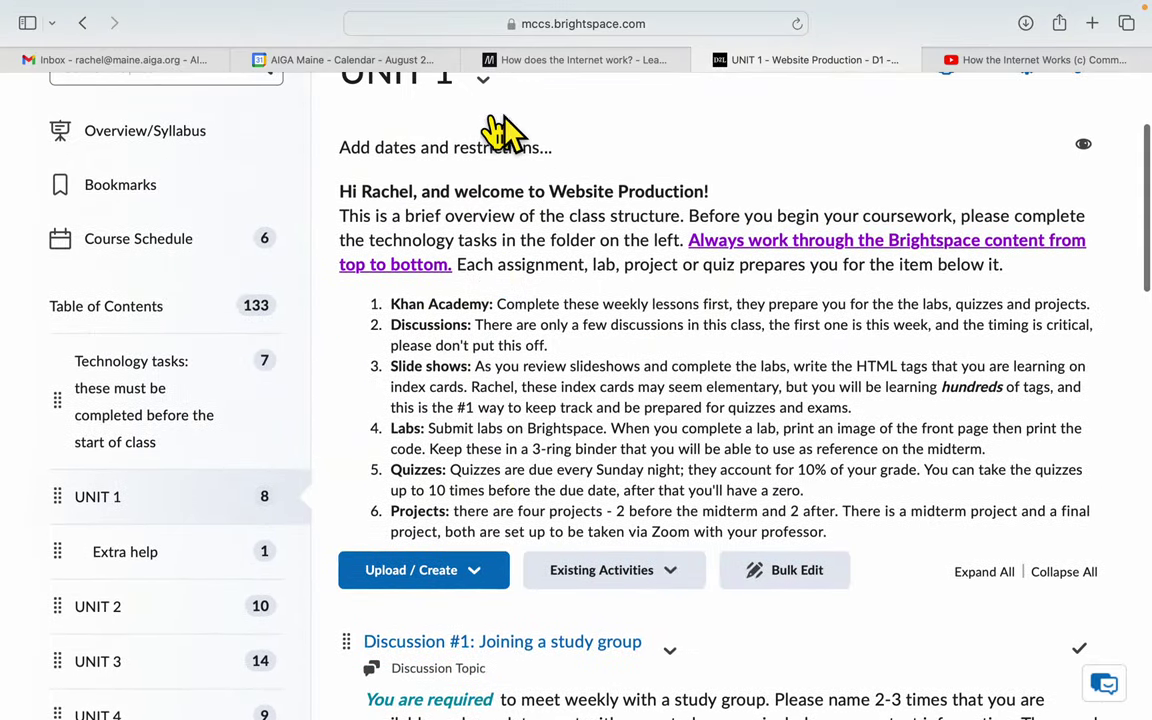
click(596, 62)
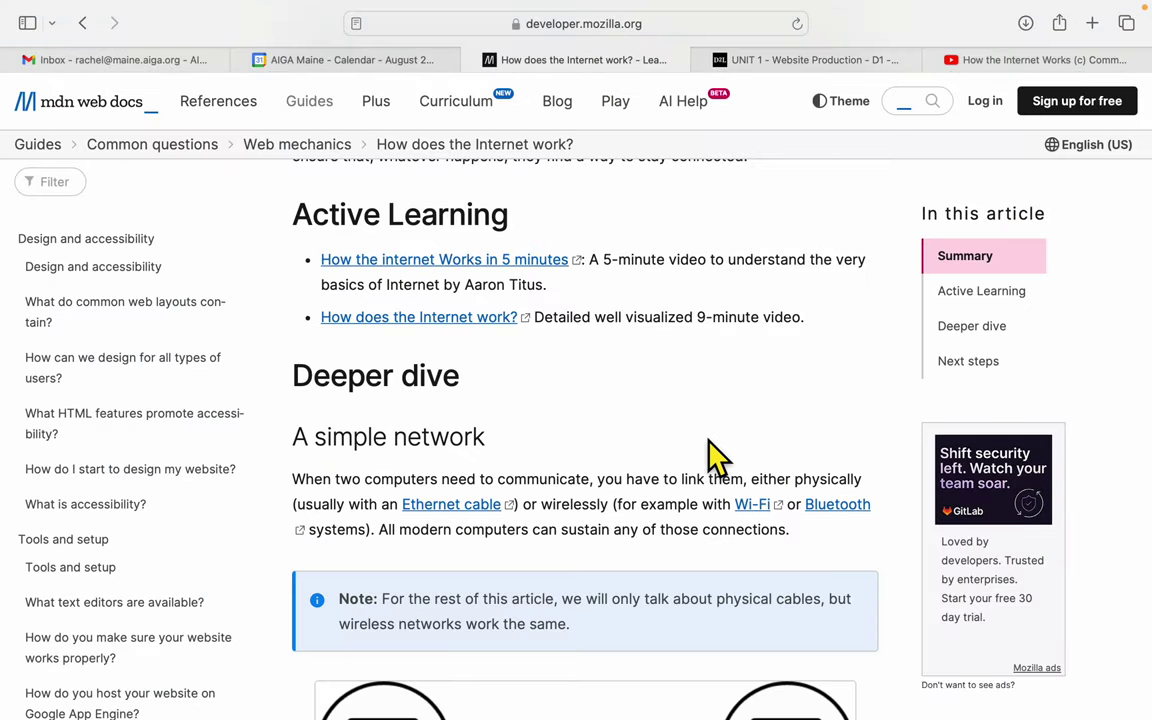
scroll(707, 458, up, 10)
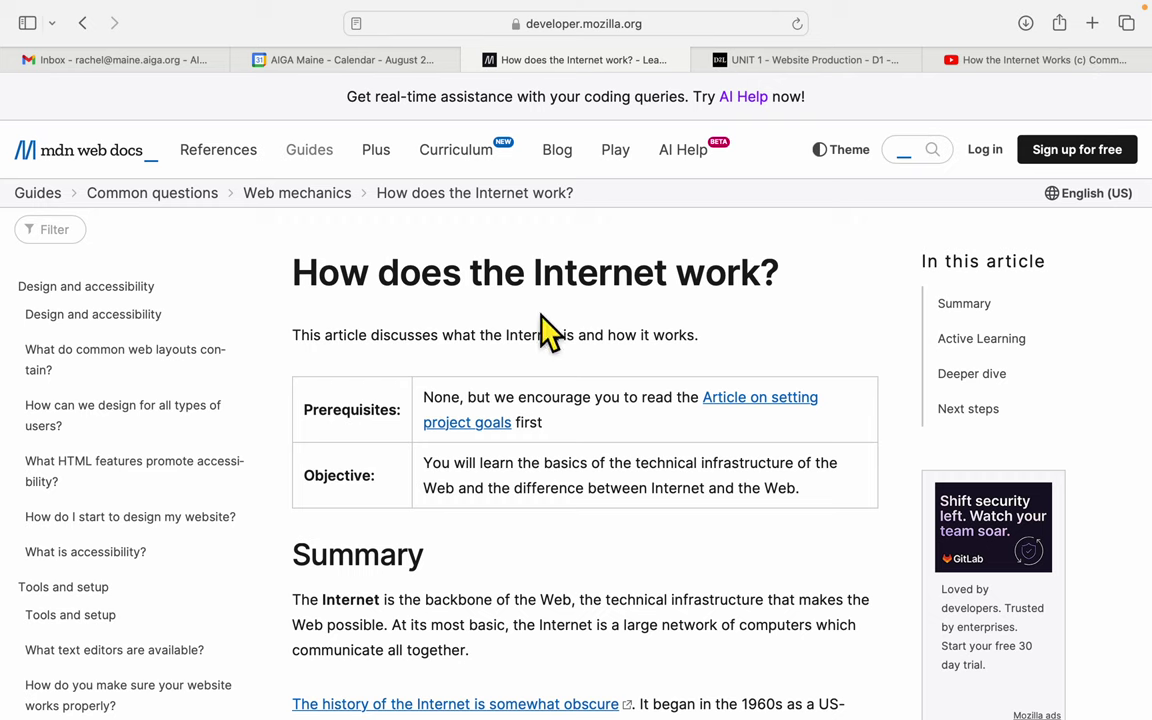
scroll(520, 622, down, 6)
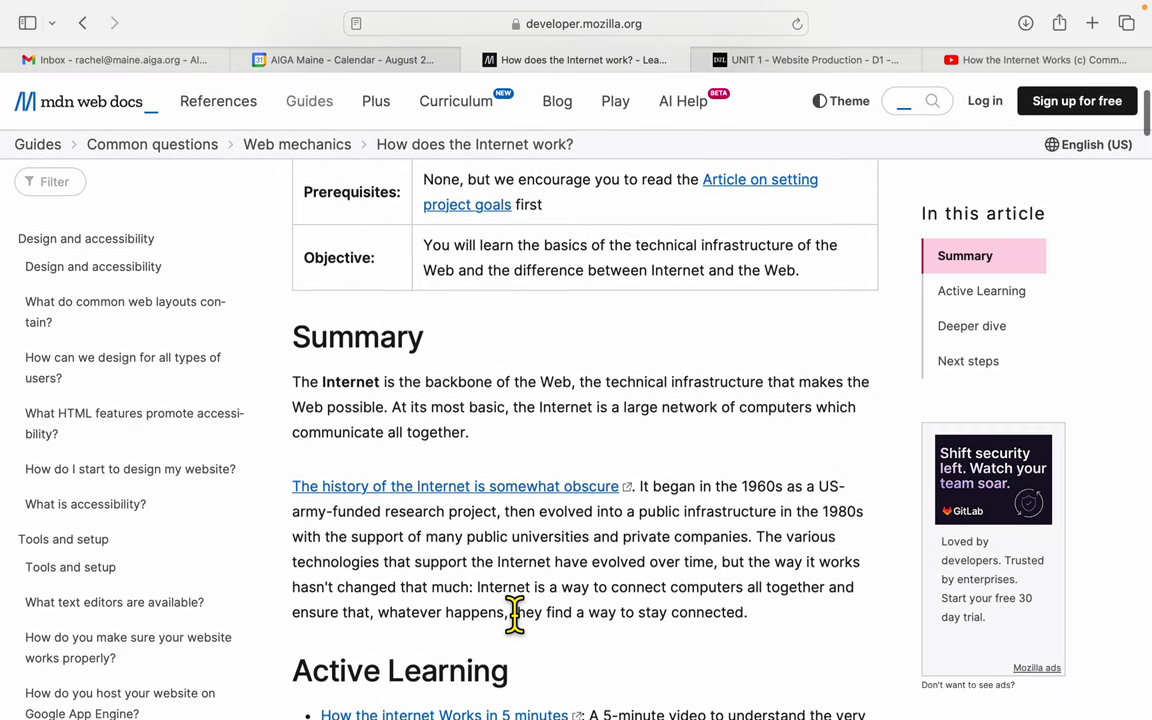
scroll(600, 614, down, 12)
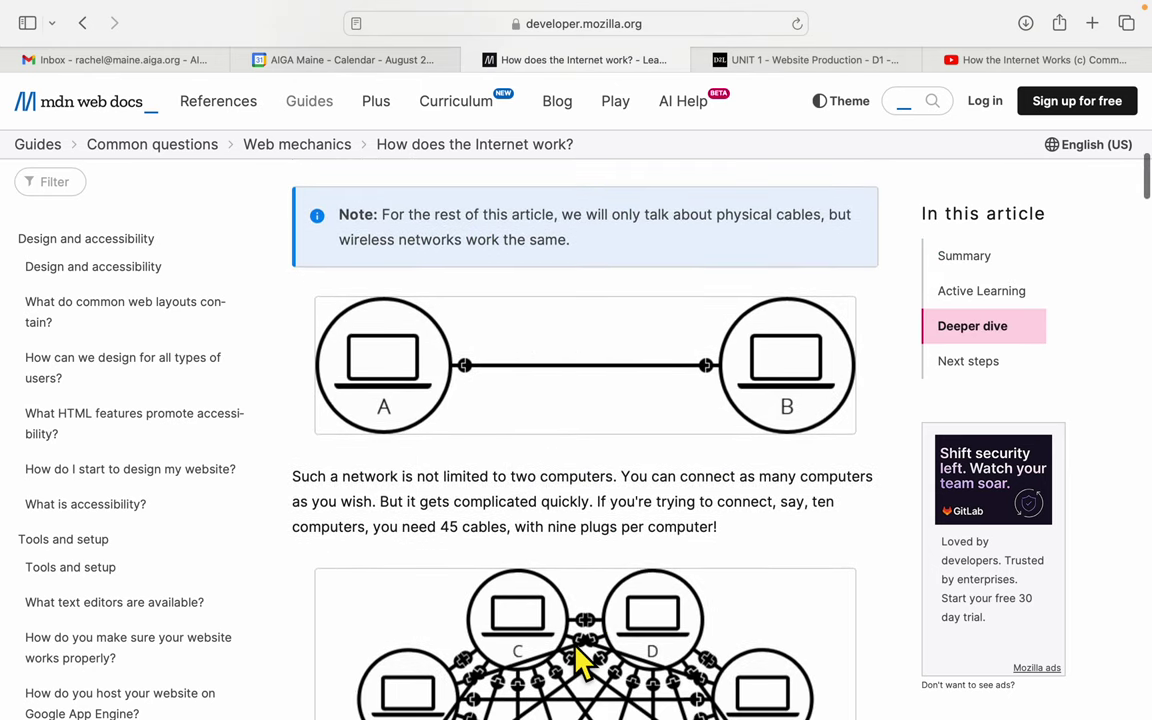
scroll(578, 660, down, 10)
scroll(578, 660, down, 10)
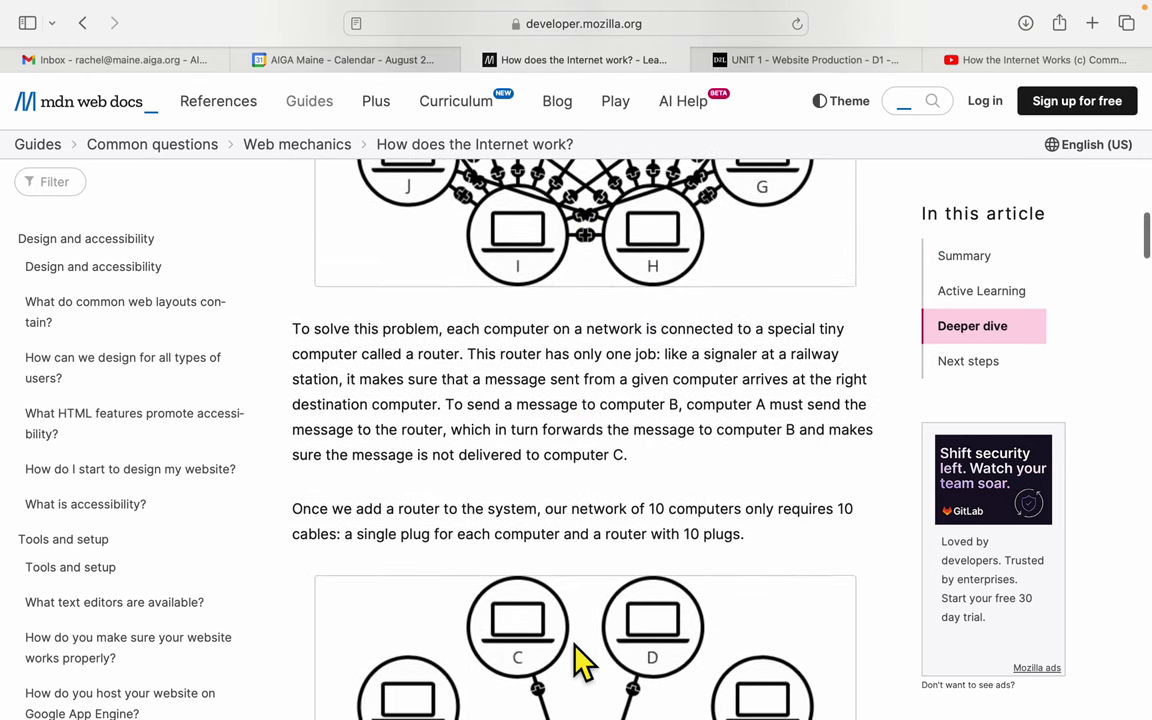